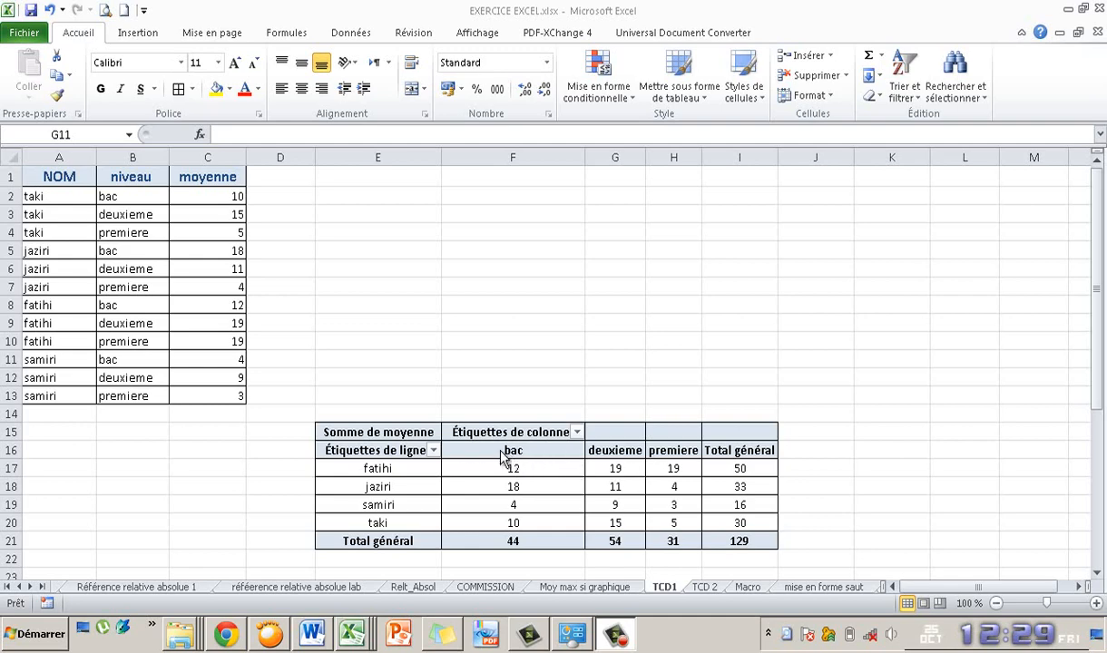
# Step: Examine the existing pivot table's column labels, row labels and values against the first student's rows in the source table
pyautogui.moveTo(502, 450); pyautogui.dragTo(667, 449)
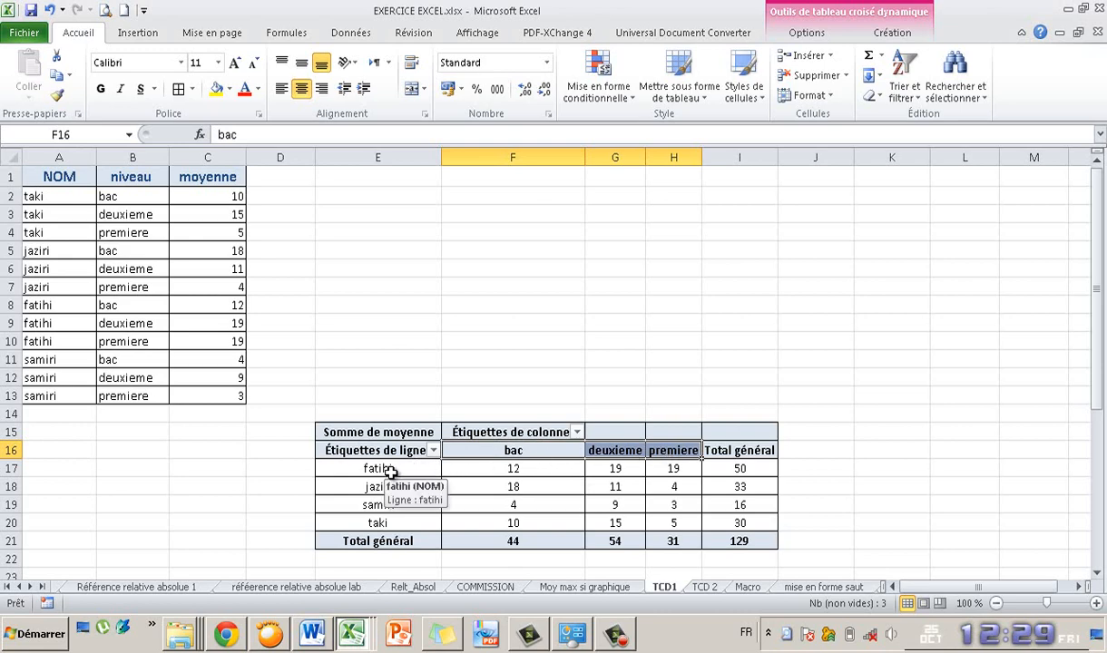
pyautogui.moveTo(381, 467); pyautogui.dragTo(391, 522)
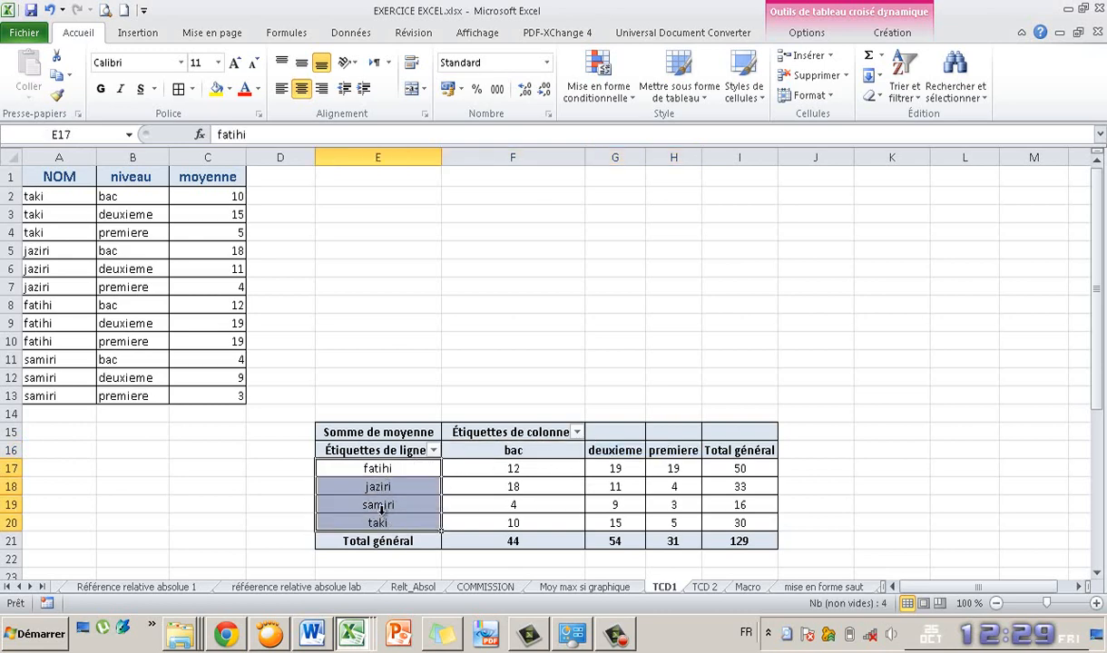
pyautogui.moveTo(454, 466); pyautogui.dragTo(736, 520)
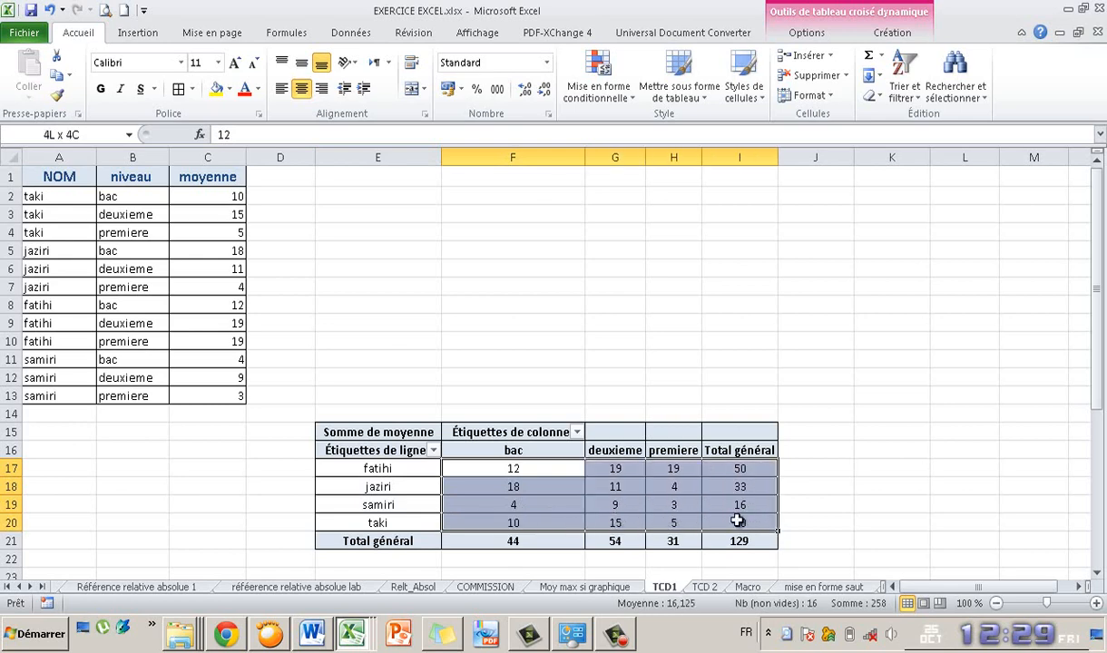
pyautogui.click(566, 451)
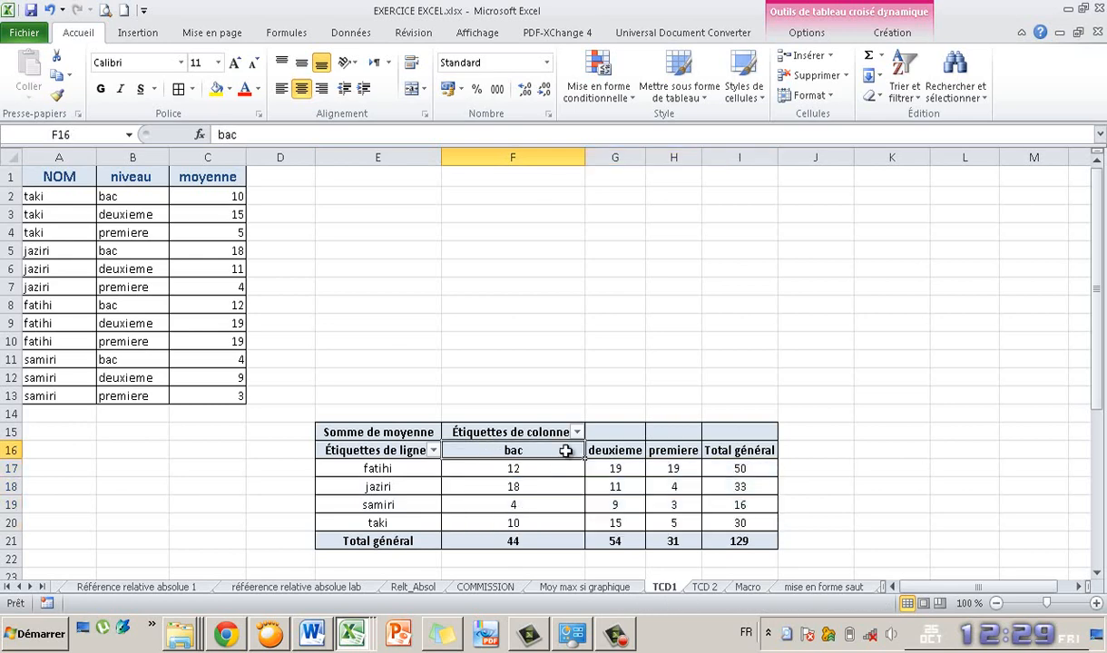
pyautogui.moveTo(379, 465); pyautogui.dragTo(378, 519)
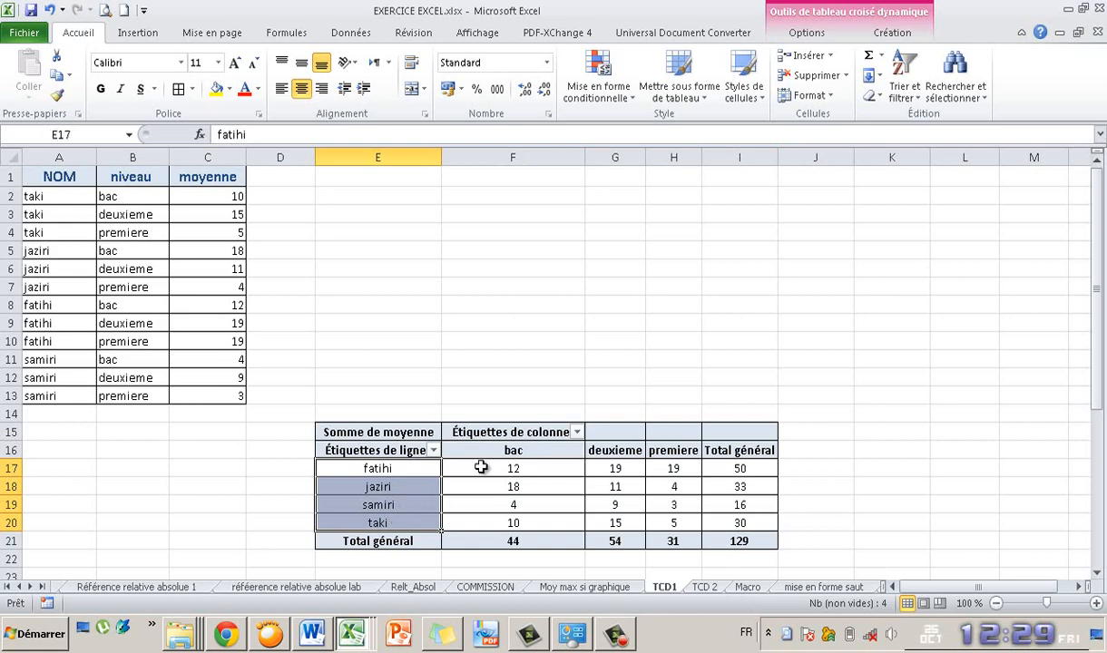
pyautogui.moveTo(481, 467); pyautogui.dragTo(715, 523)
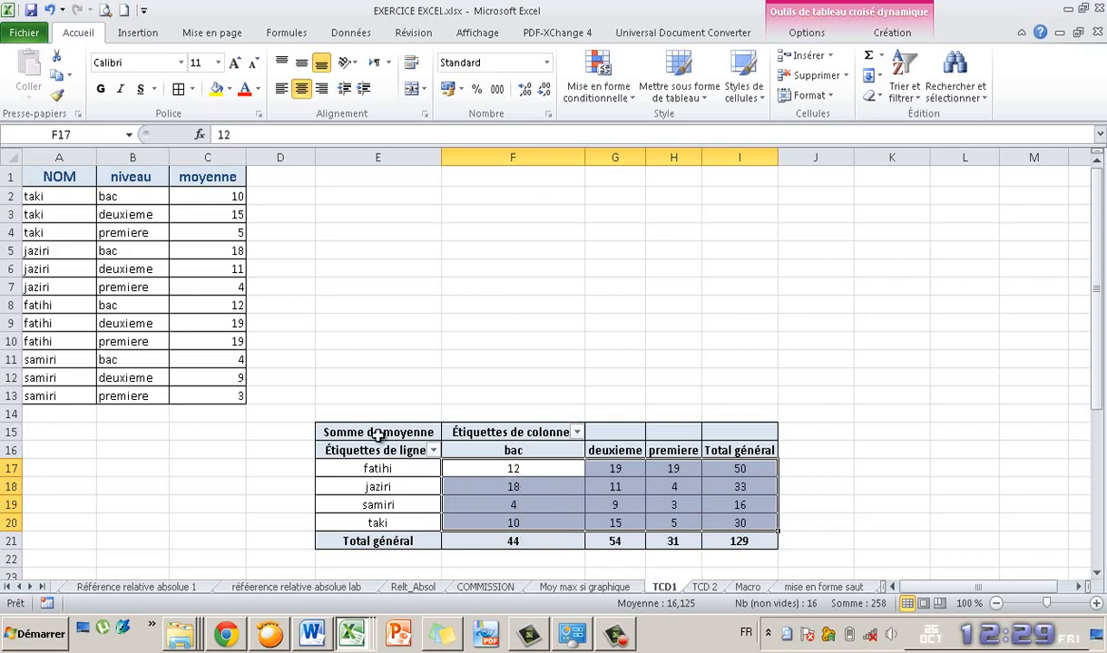
pyautogui.click(50, 196)
pyautogui.moveTo(50, 196); pyautogui.dragTo(42, 233)
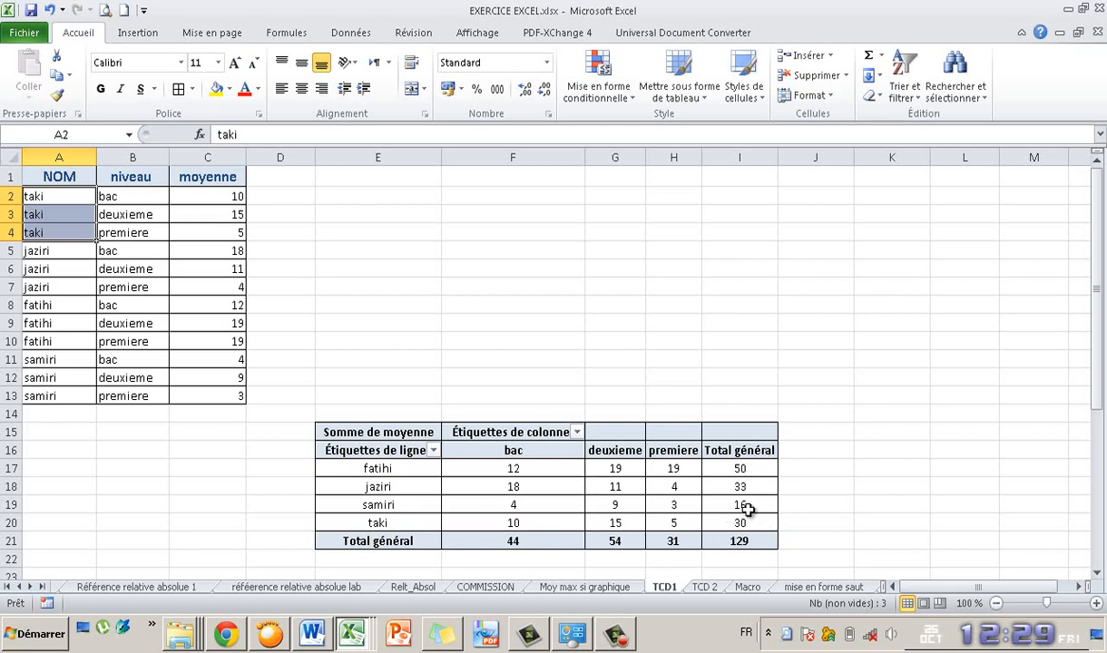
# Step: Clear everything, contents and formatting, from the existing pivot table in E15:I21
pyautogui.moveTo(690, 524)
pyautogui.moveTo(359, 427); pyautogui.dragTo(730, 544)
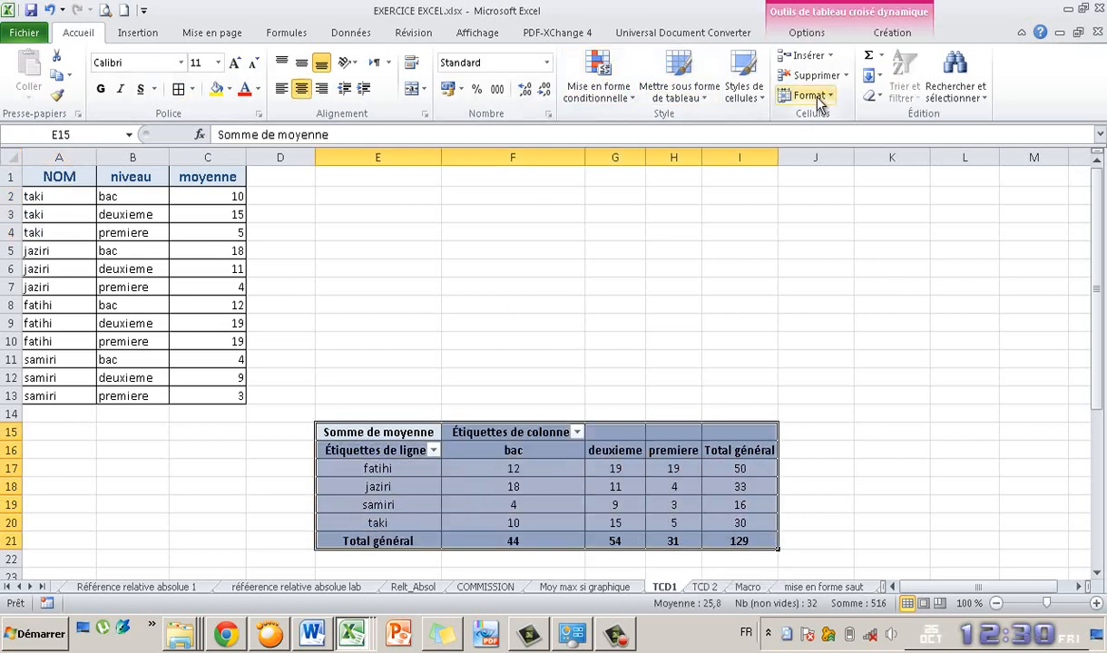
pyautogui.click(873, 96)
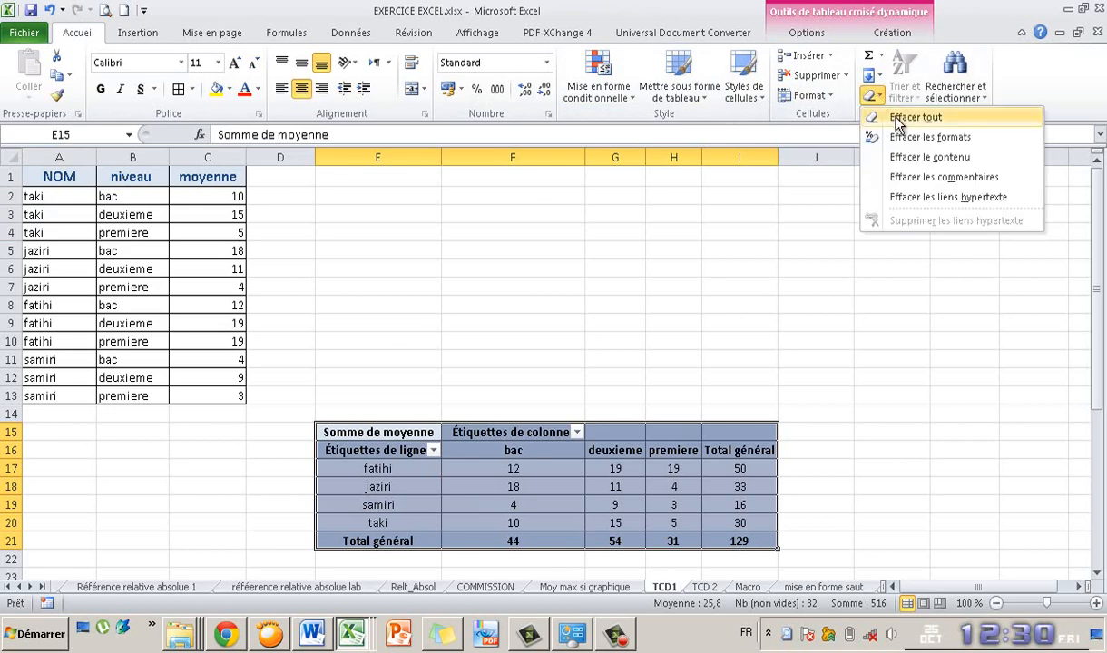
pyautogui.click(914, 117)
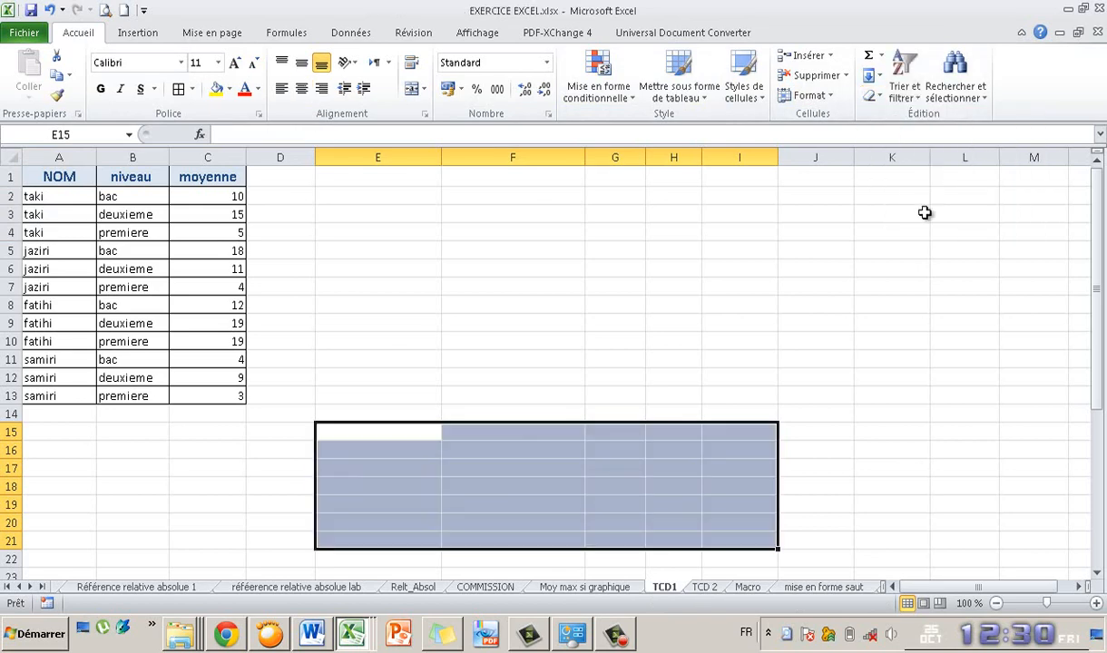
pyautogui.click(423, 433)
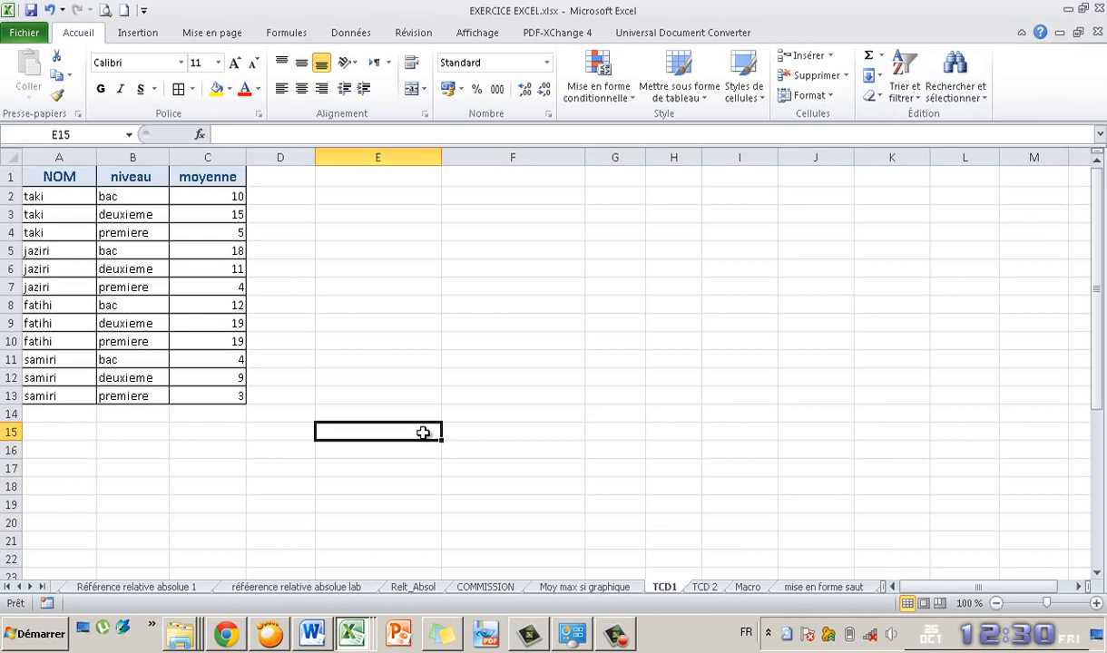
# Step: Insert a pivot table based on A1:C13, placed on the existing sheet TCD1 at cell D17
pyautogui.click(91, 182)
pyautogui.moveTo(91, 186); pyautogui.dragTo(216, 391)
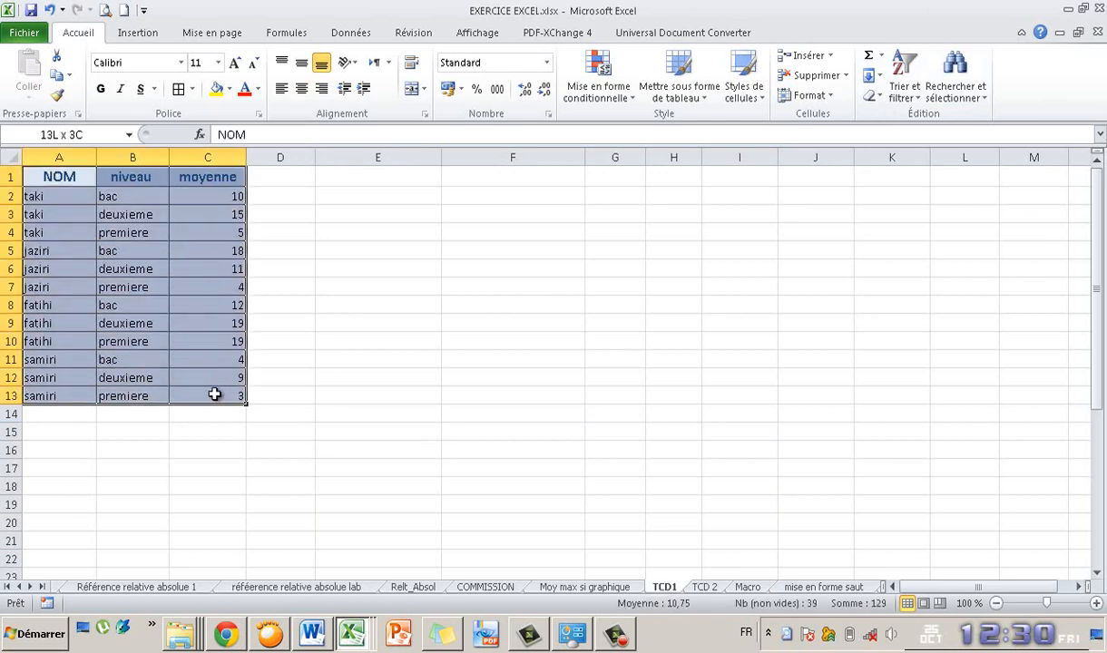
pyautogui.click(149, 36)
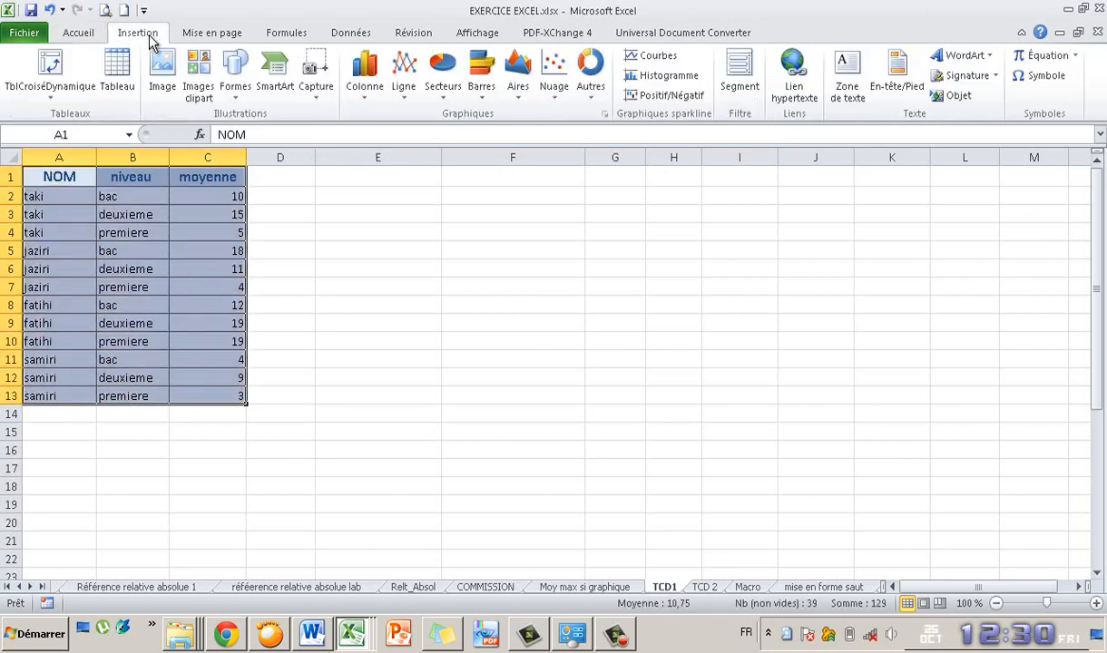
pyautogui.click(54, 73)
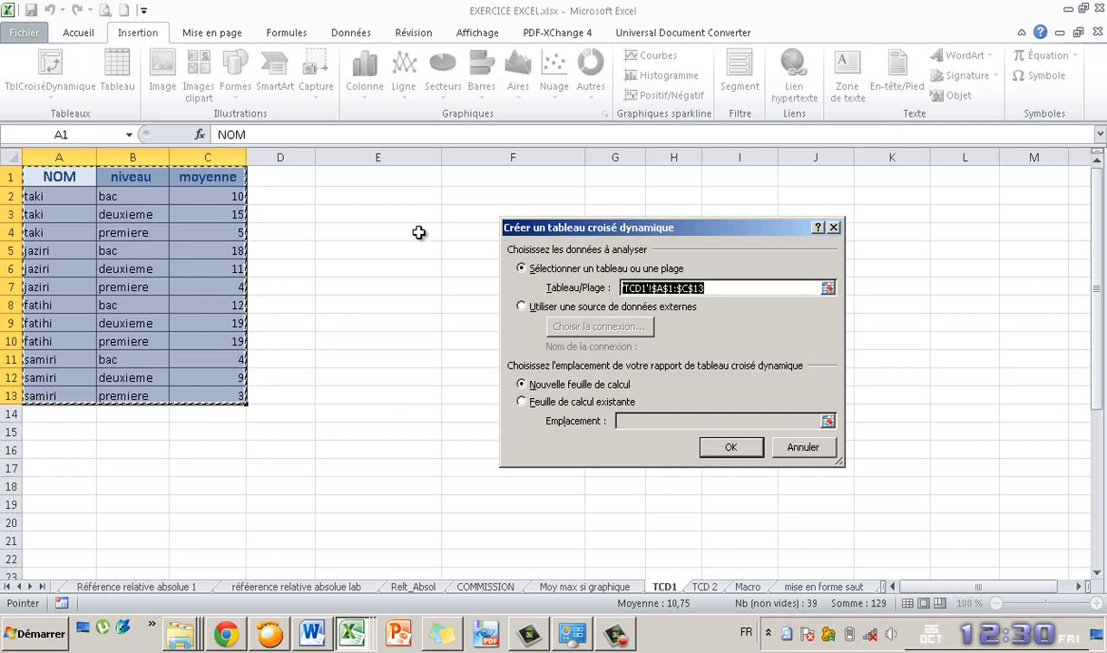
pyautogui.click(553, 408)
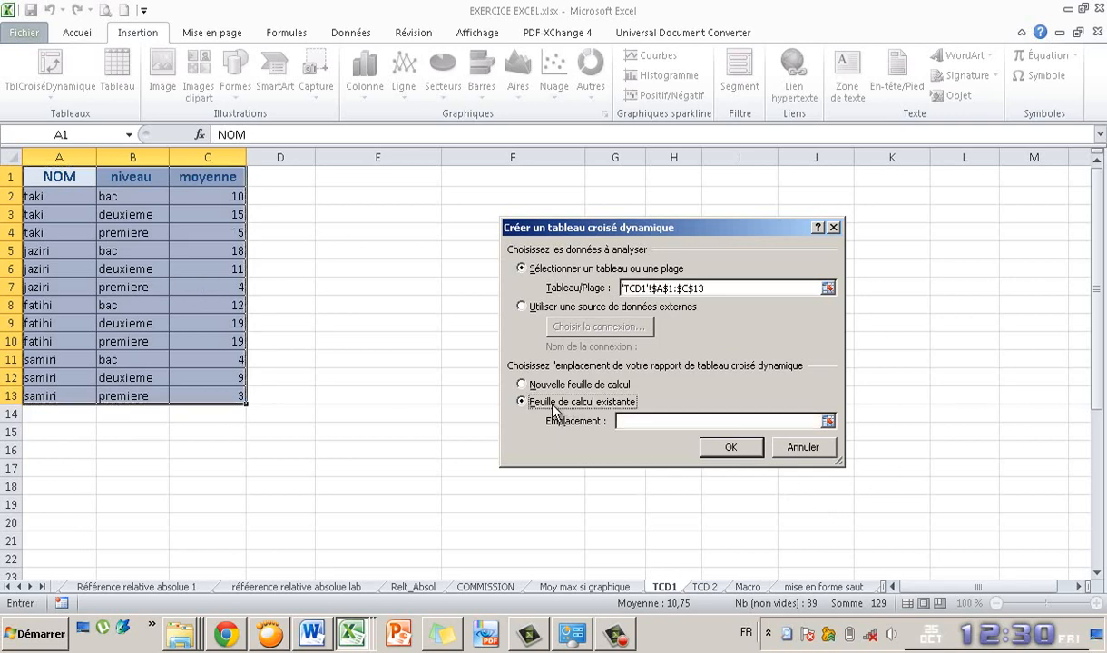
pyautogui.click(627, 421)
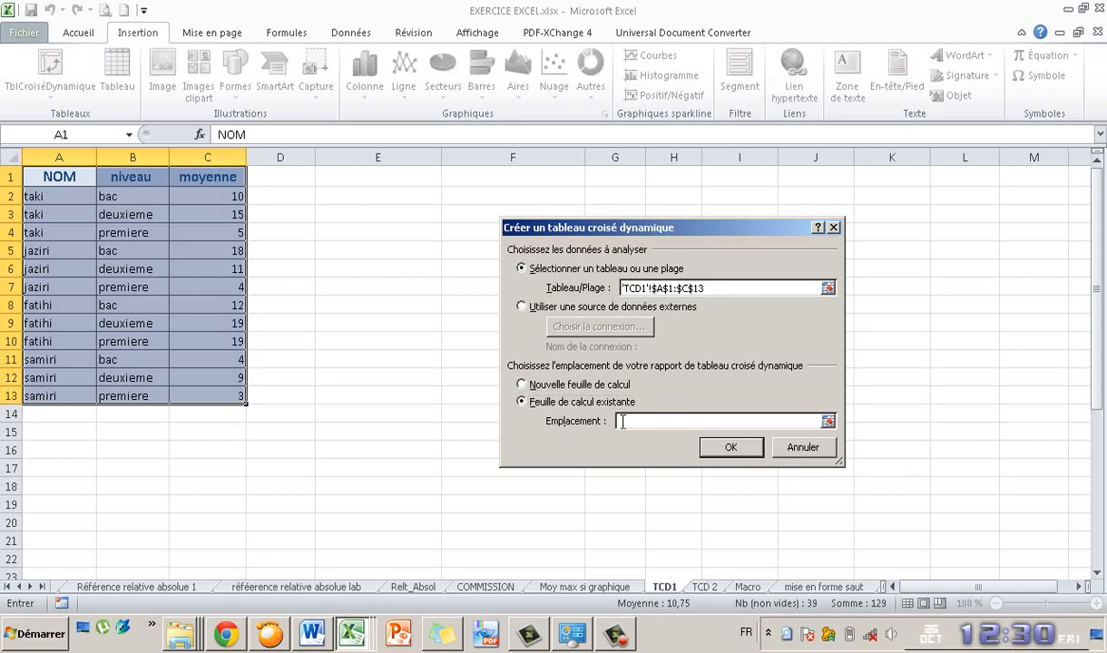
pyautogui.click(298, 467)
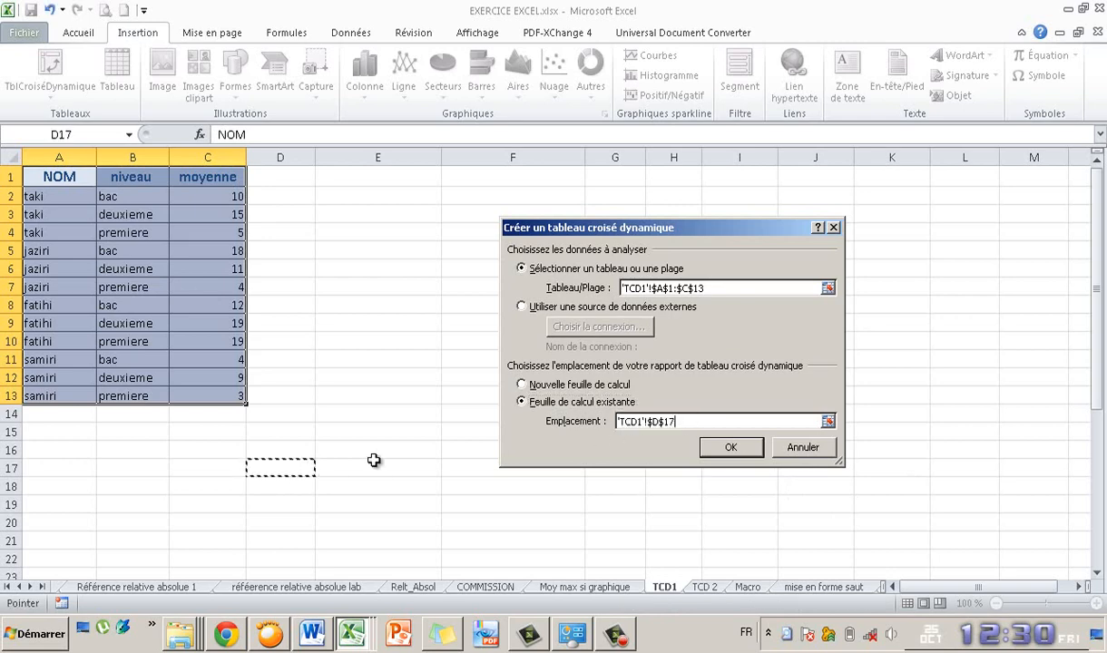
pyautogui.click(716, 448)
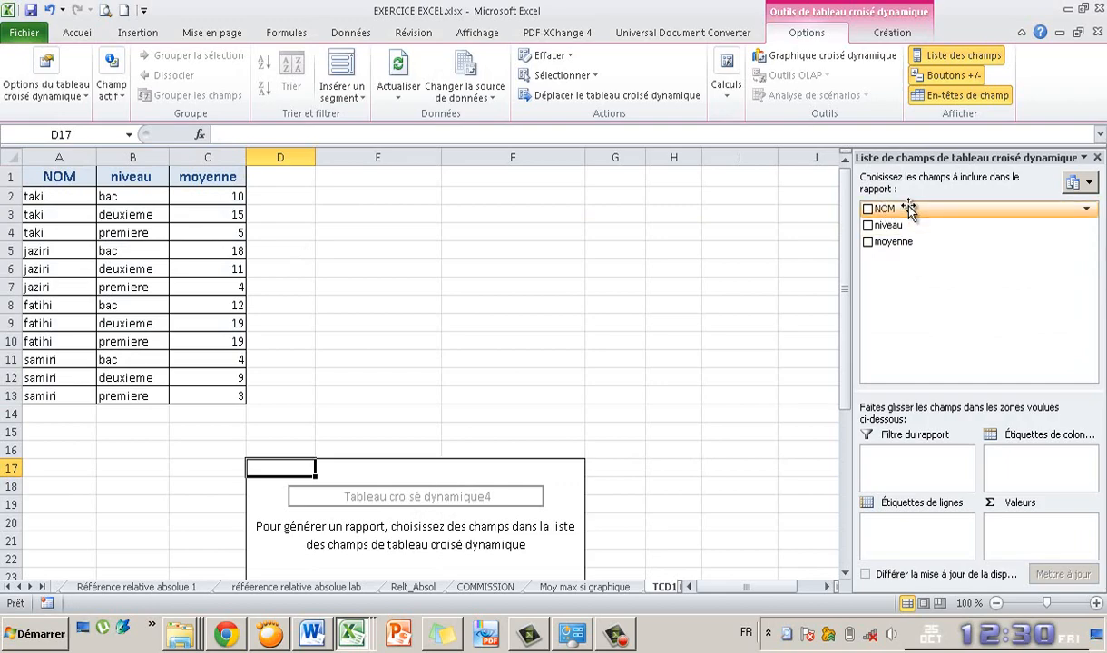
# Step: Assign NOM to the pivot table's row labels, niveau to its column labels and moyenne to its values
pyautogui.click(972, 62)
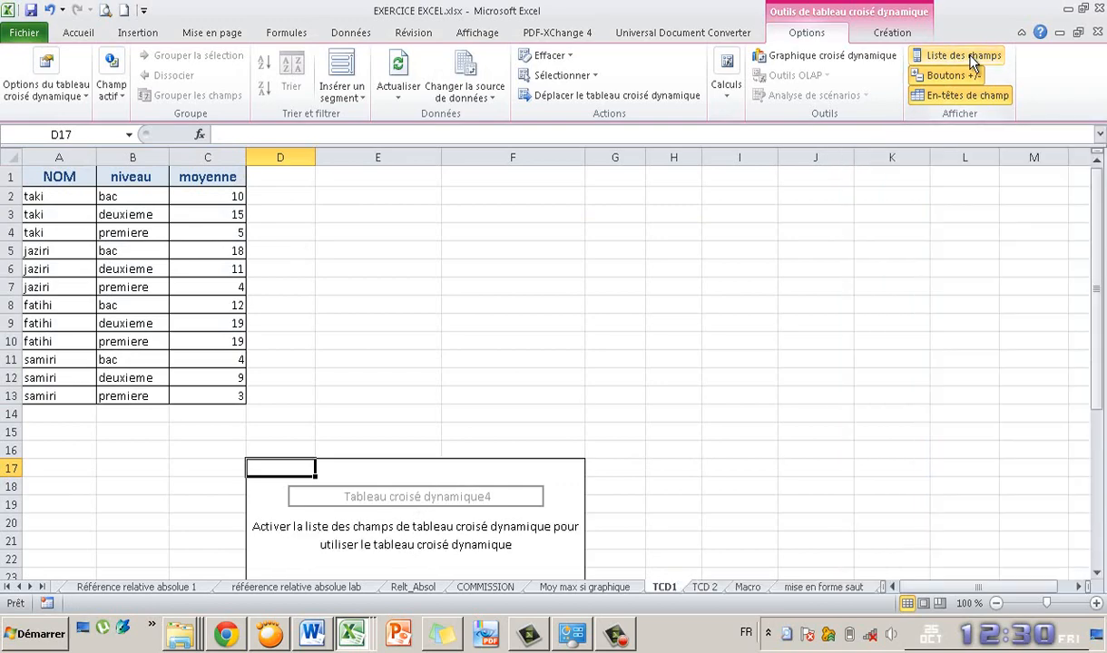
pyautogui.click(972, 62)
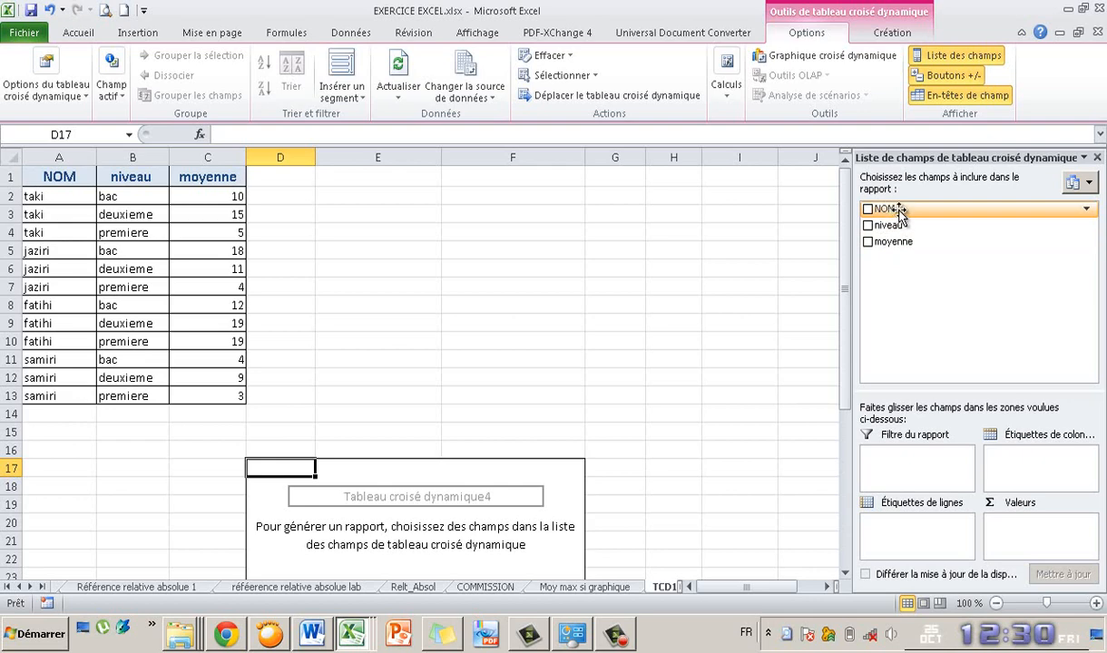
pyautogui.moveTo(898, 212); pyautogui.dragTo(907, 536)
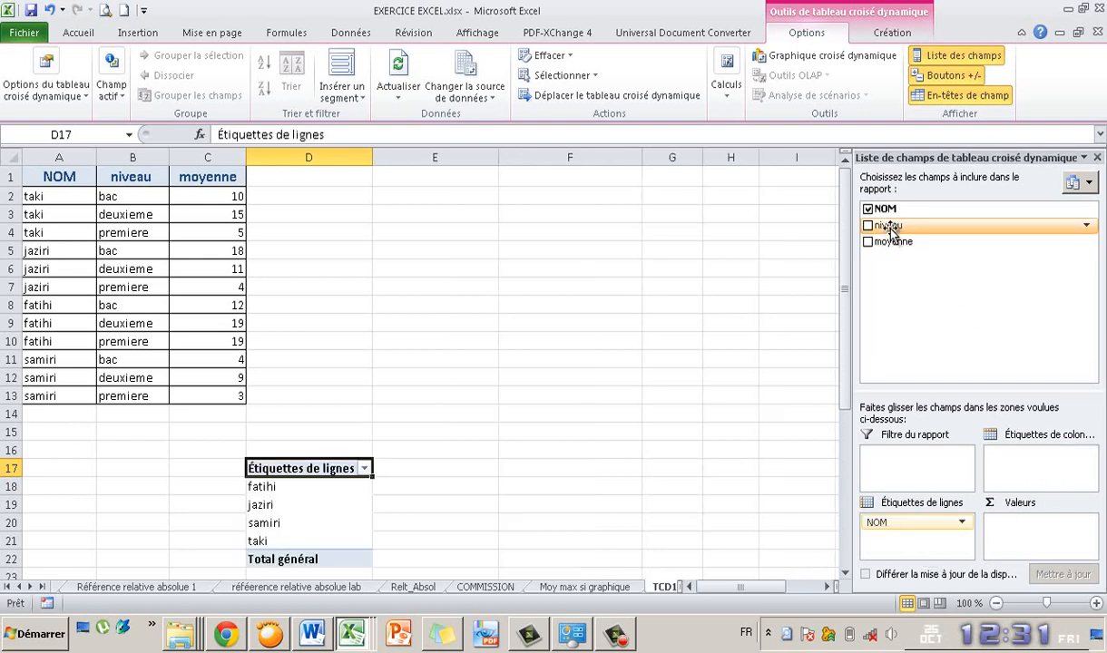
pyautogui.moveTo(892, 232); pyautogui.dragTo(1033, 461)
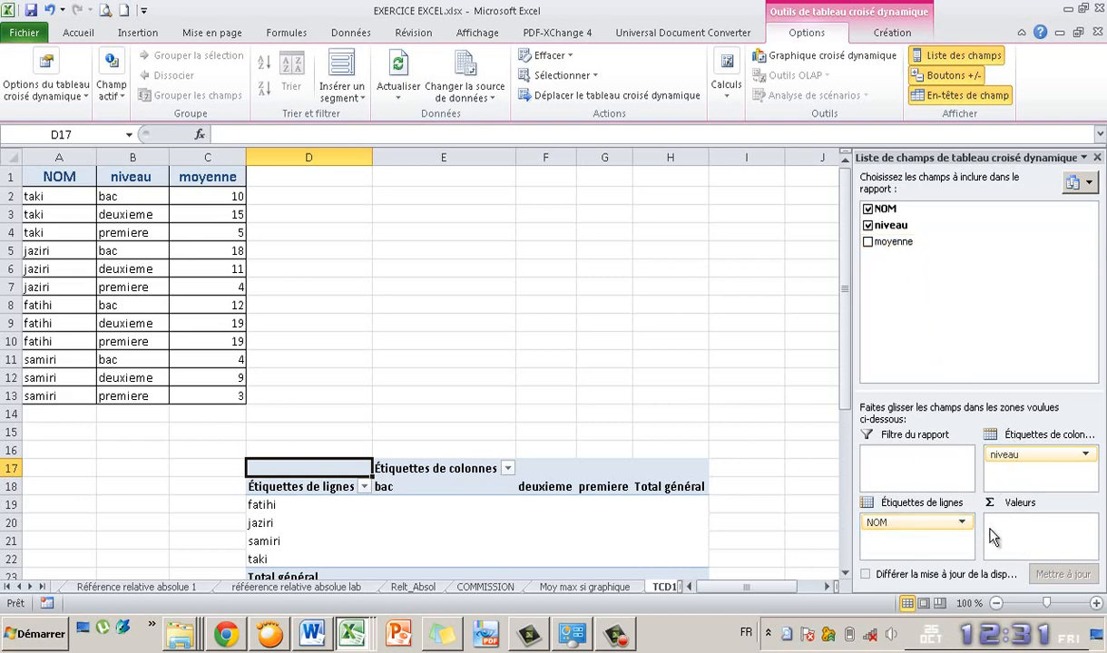
pyautogui.moveTo(876, 524); pyautogui.dragTo(998, 524)
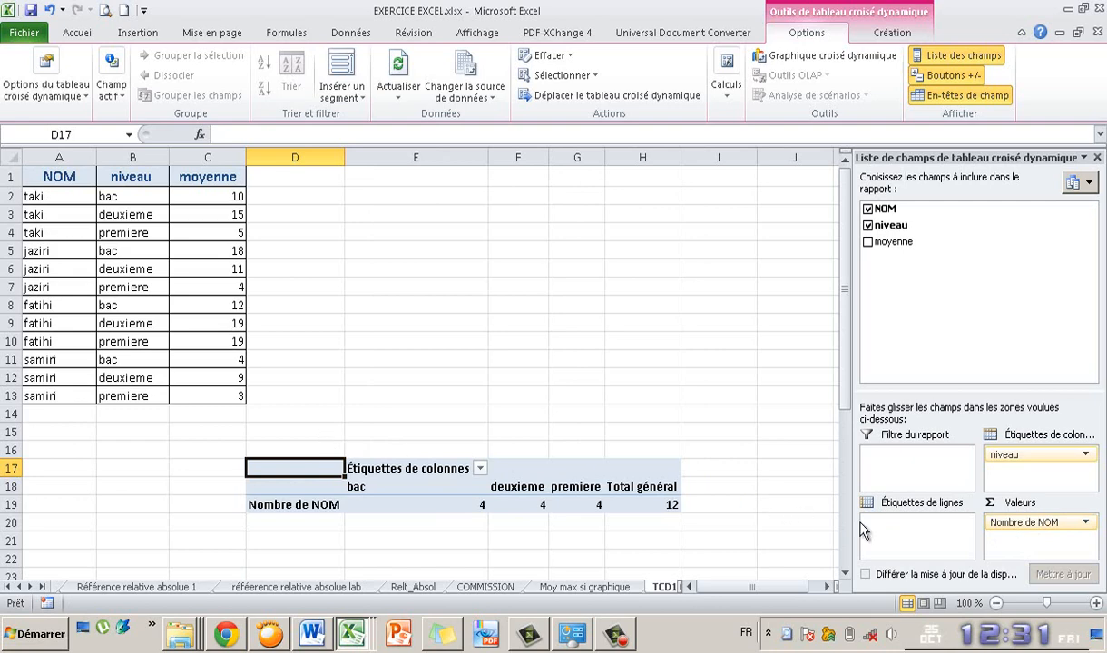
pyautogui.moveTo(1004, 527); pyautogui.dragTo(898, 525)
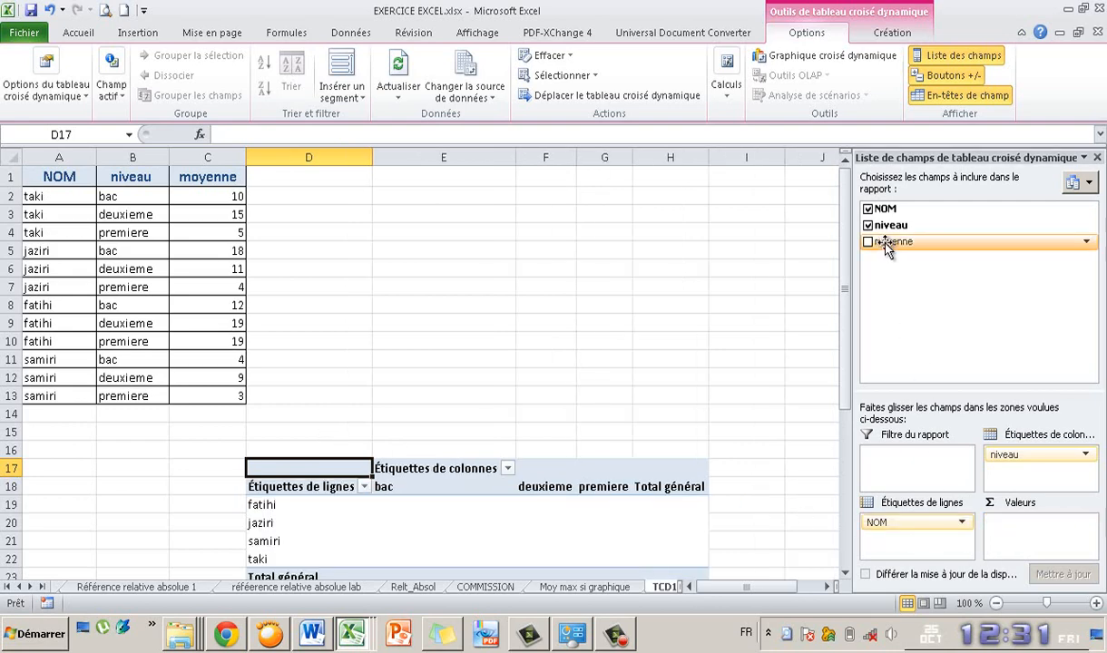
pyautogui.moveTo(888, 249); pyautogui.dragTo(1016, 533)
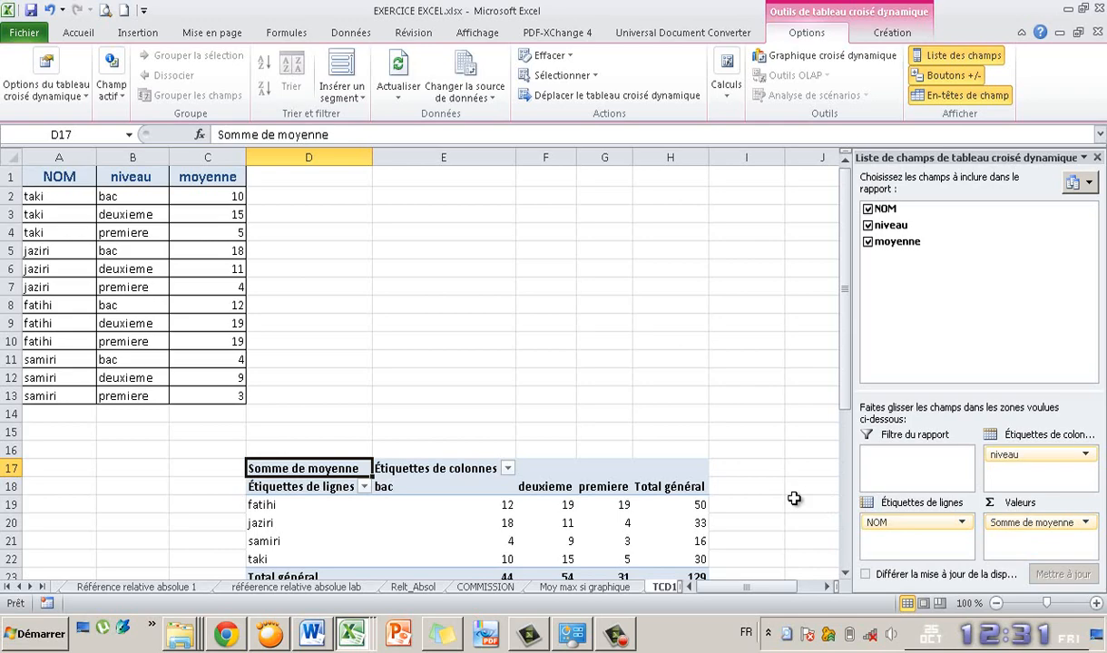
# Step: Apply all borders to the whole pivot table D17:H23 and centre its contents horizontally
pyautogui.scroll(-1, 671, 440)
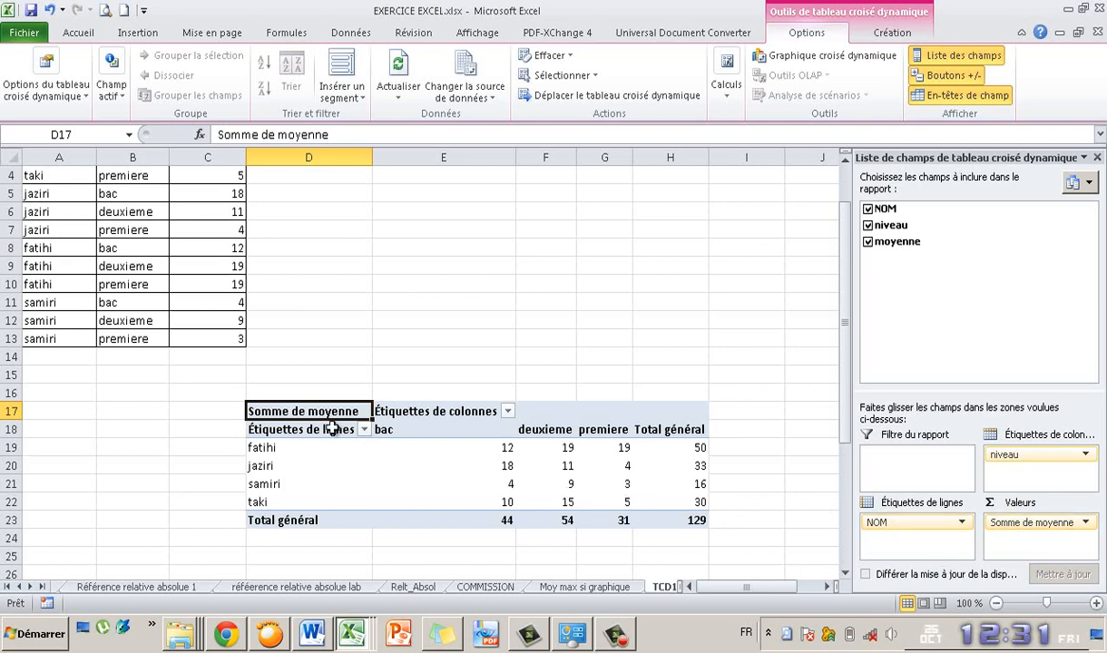
pyautogui.moveTo(287, 411); pyautogui.dragTo(635, 495)
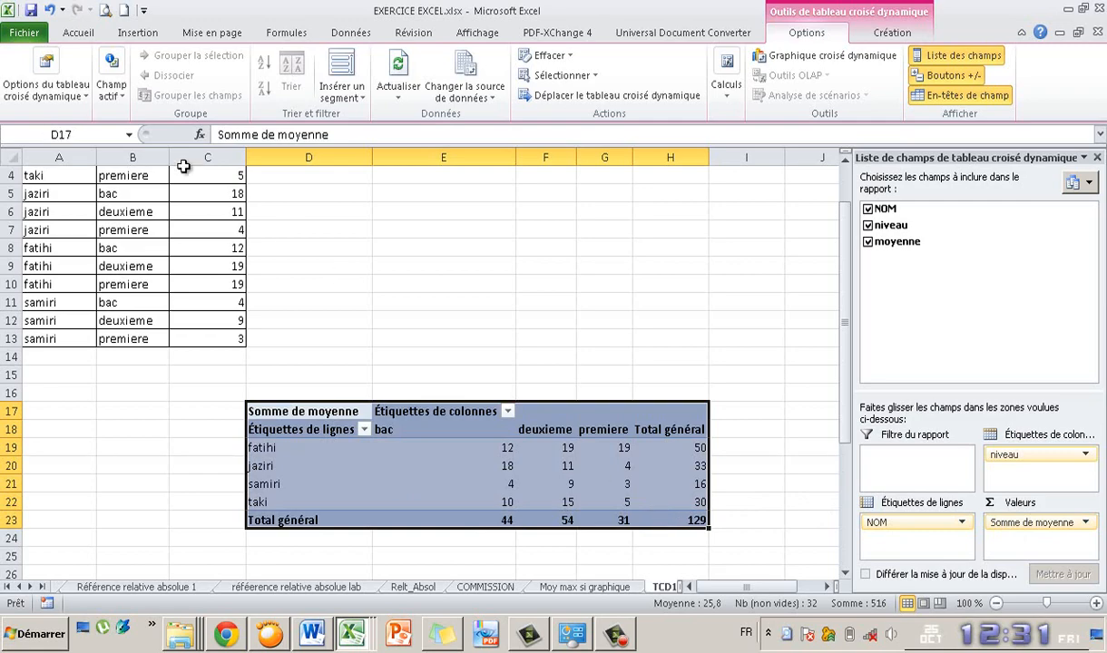
pyautogui.click(89, 37)
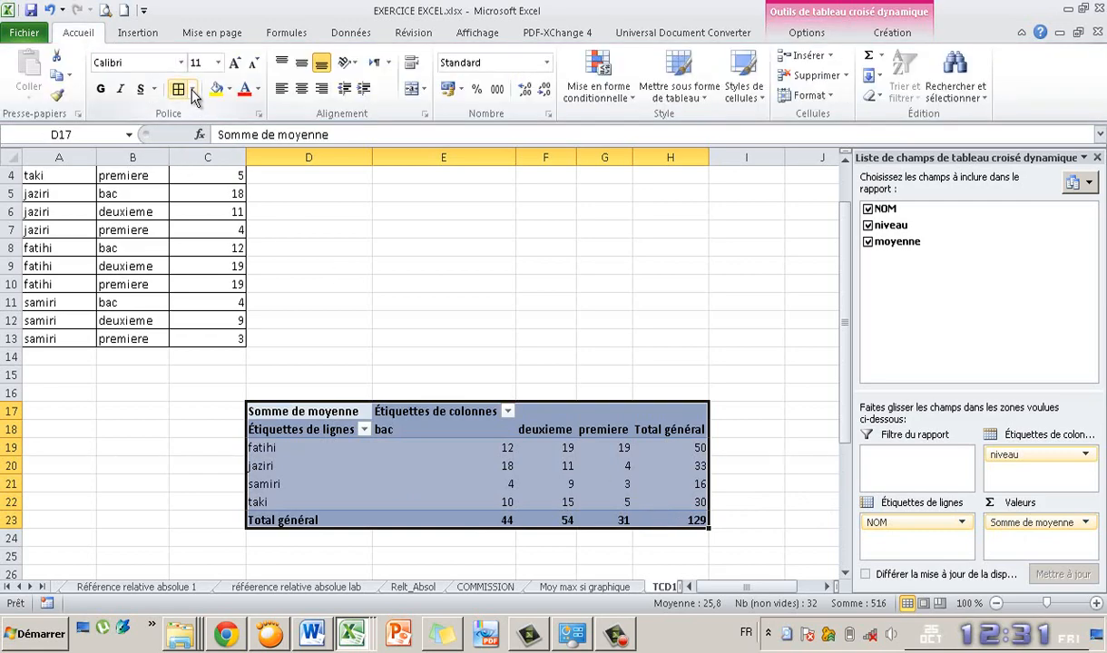
pyautogui.click(193, 90)
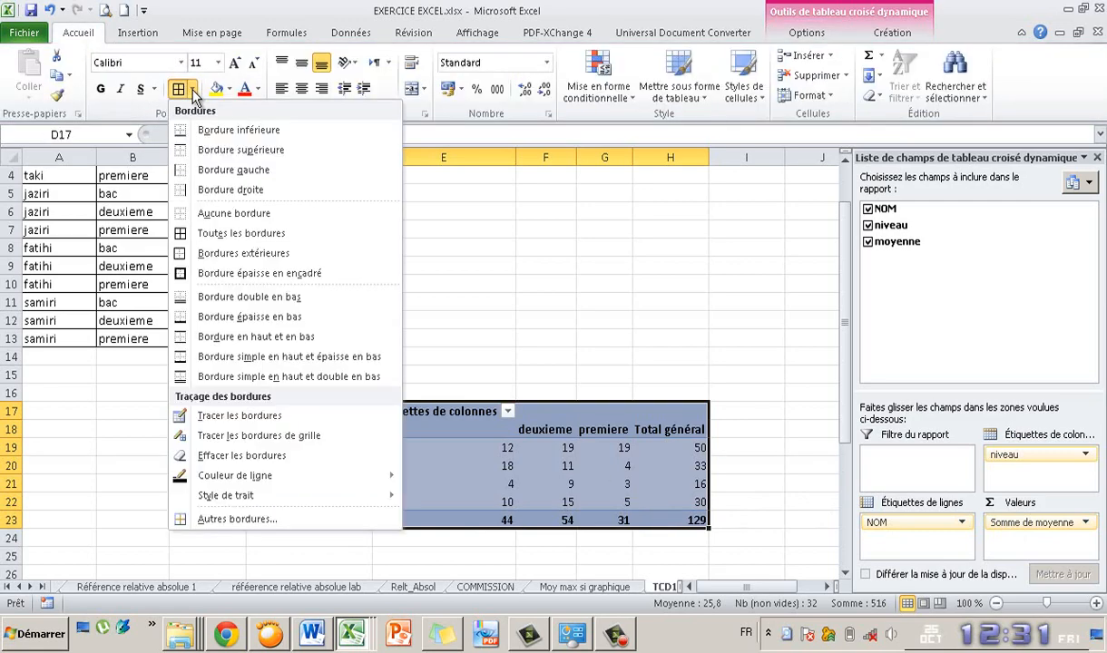
pyautogui.click(242, 237)
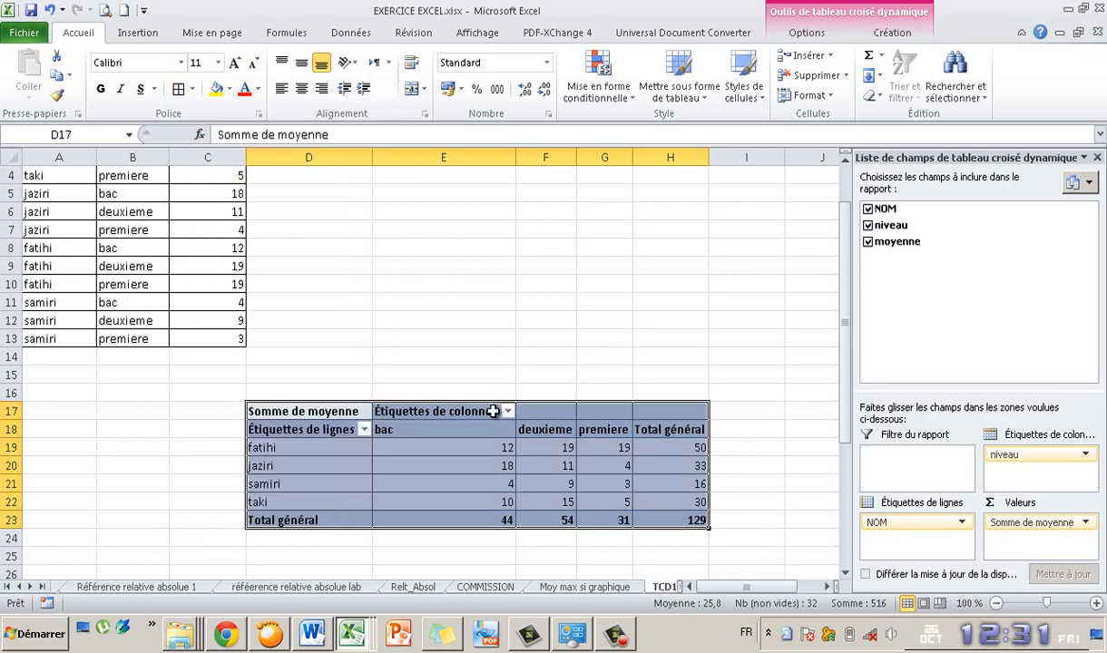
pyautogui.click(302, 90)
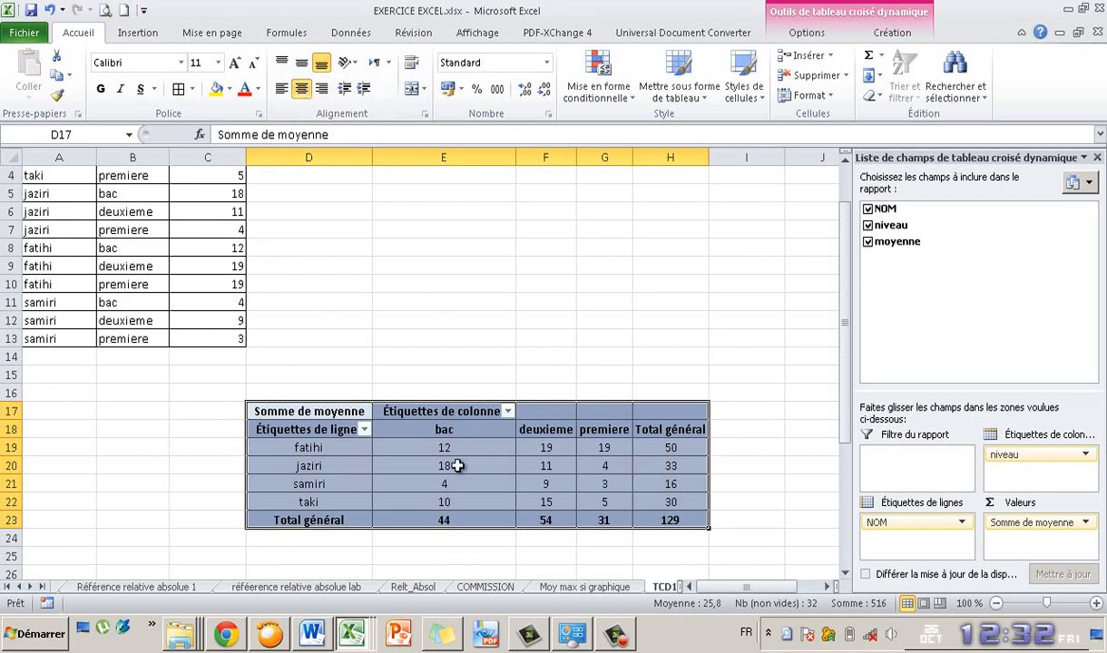
# Step: Rename the pivot table's row label heading in D18 to Nom and its column label heading in E17 to Niveau
pyautogui.click(306, 432)
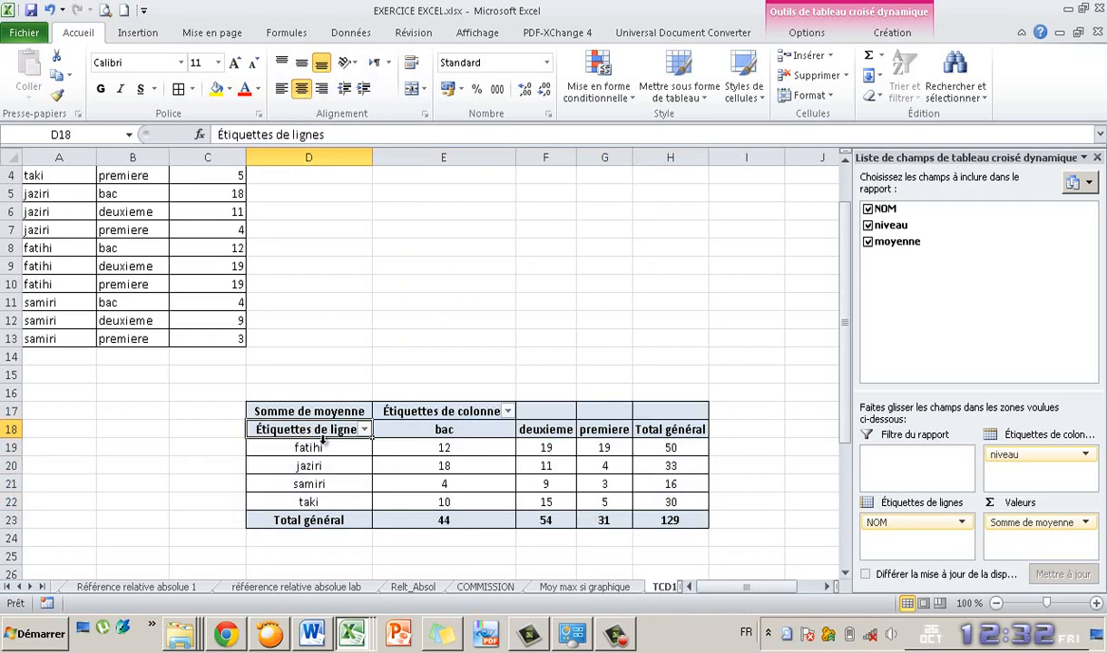
pyautogui.write('No')
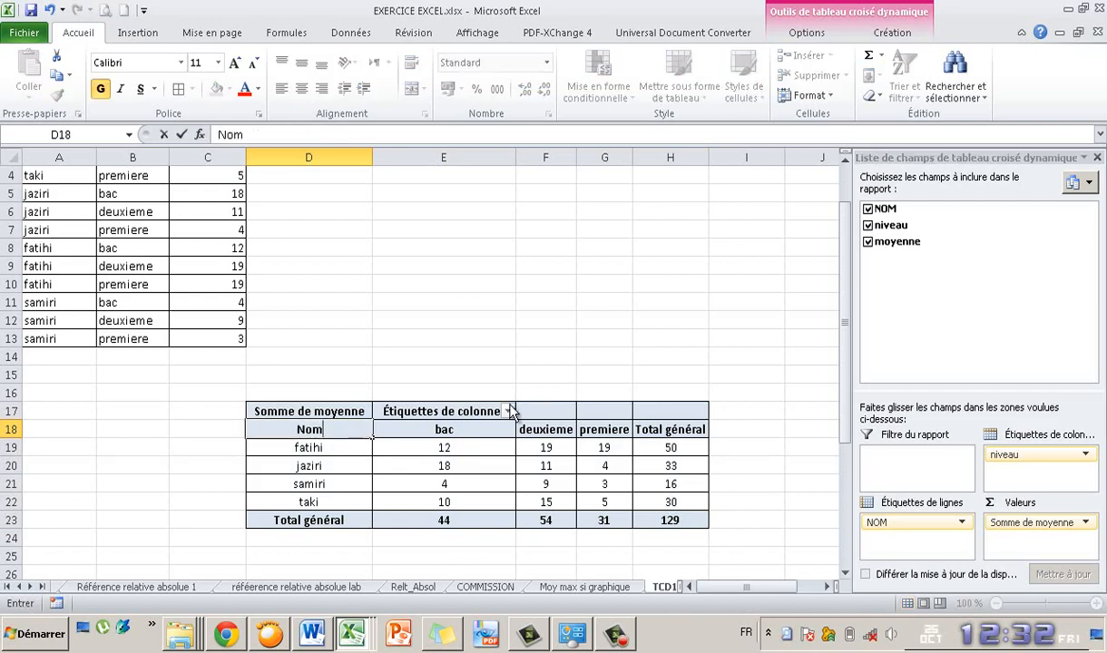
pyautogui.write('m')
pyautogui.click(480, 412)
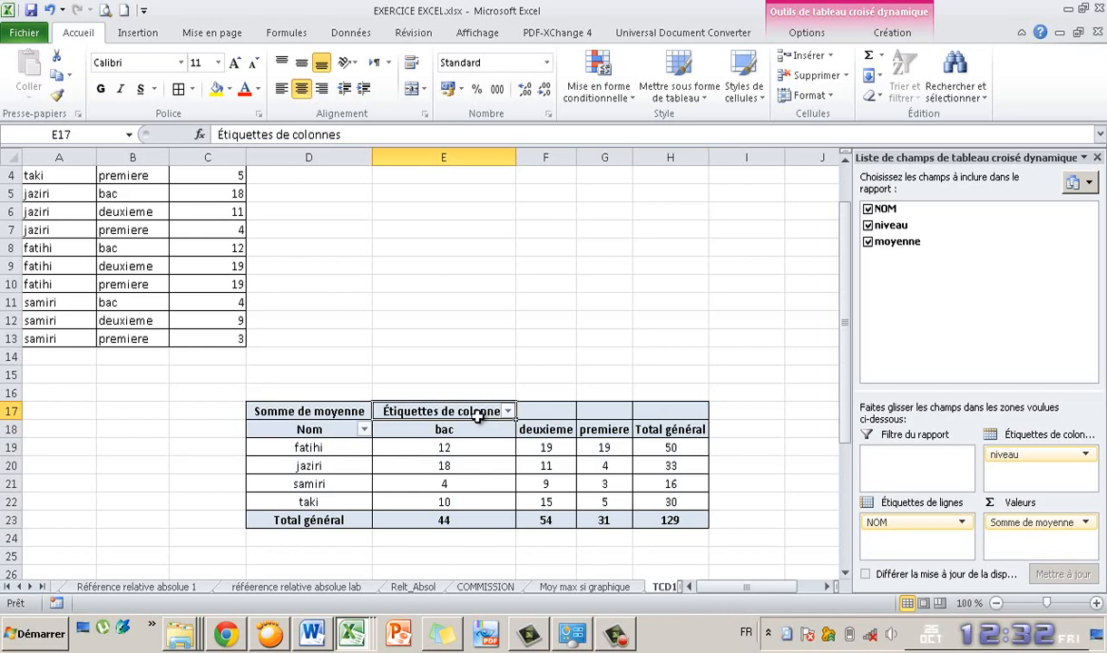
pyautogui.write('Niveau')
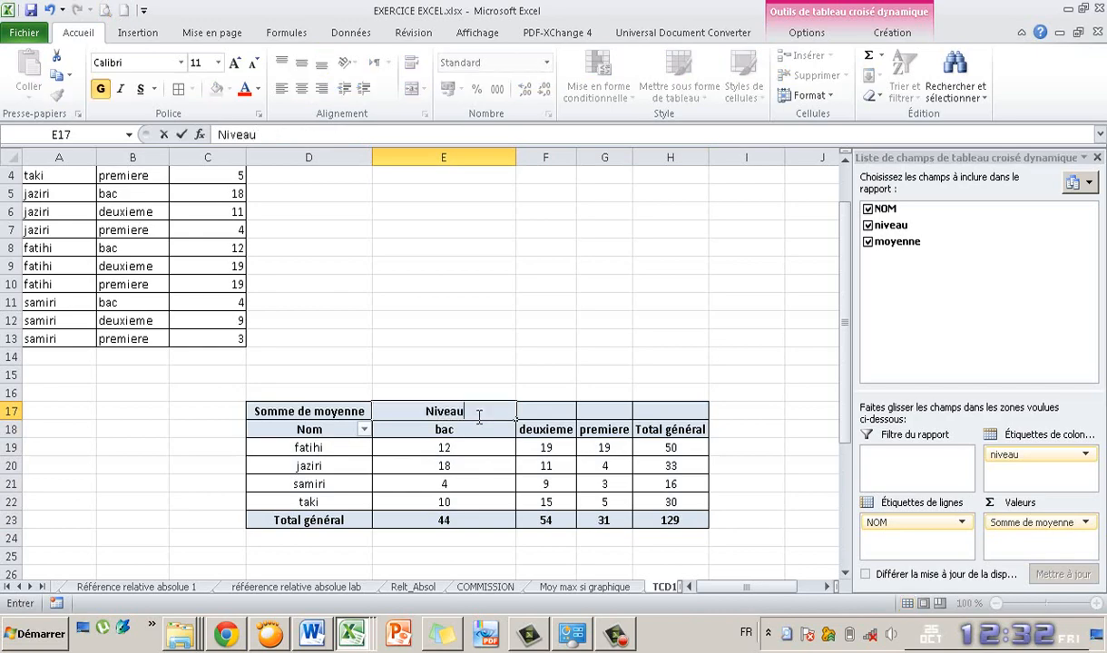
pyautogui.press('Return')
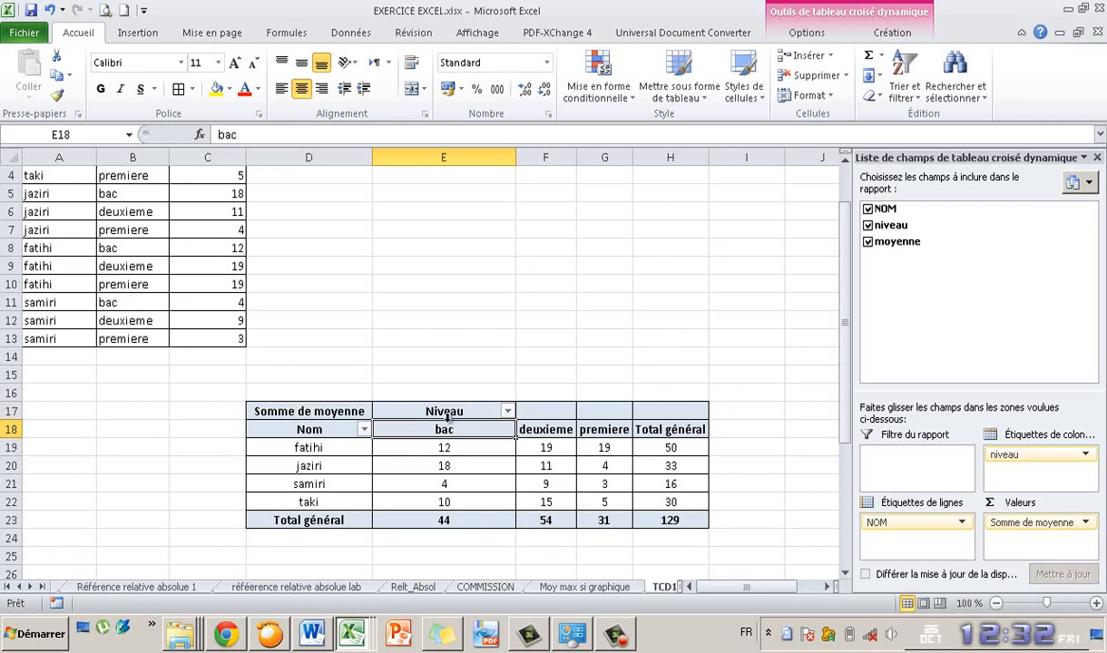
# Step: Filter the Nom row labels so that only the first student in the list is shown
pyautogui.click(364, 429)
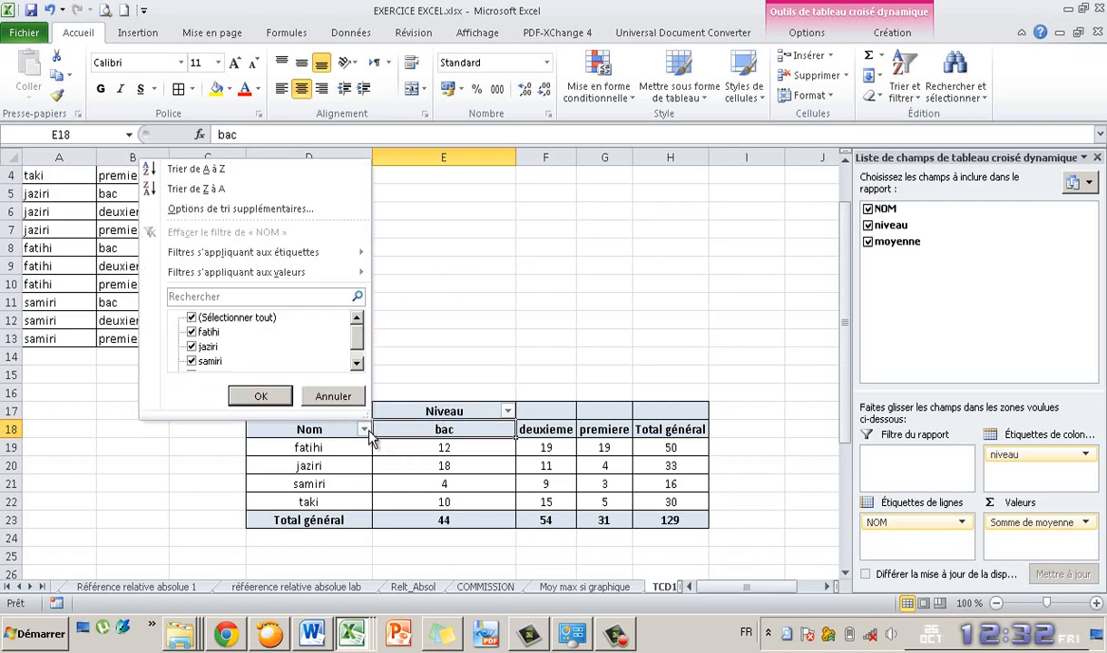
pyautogui.click(192, 318)
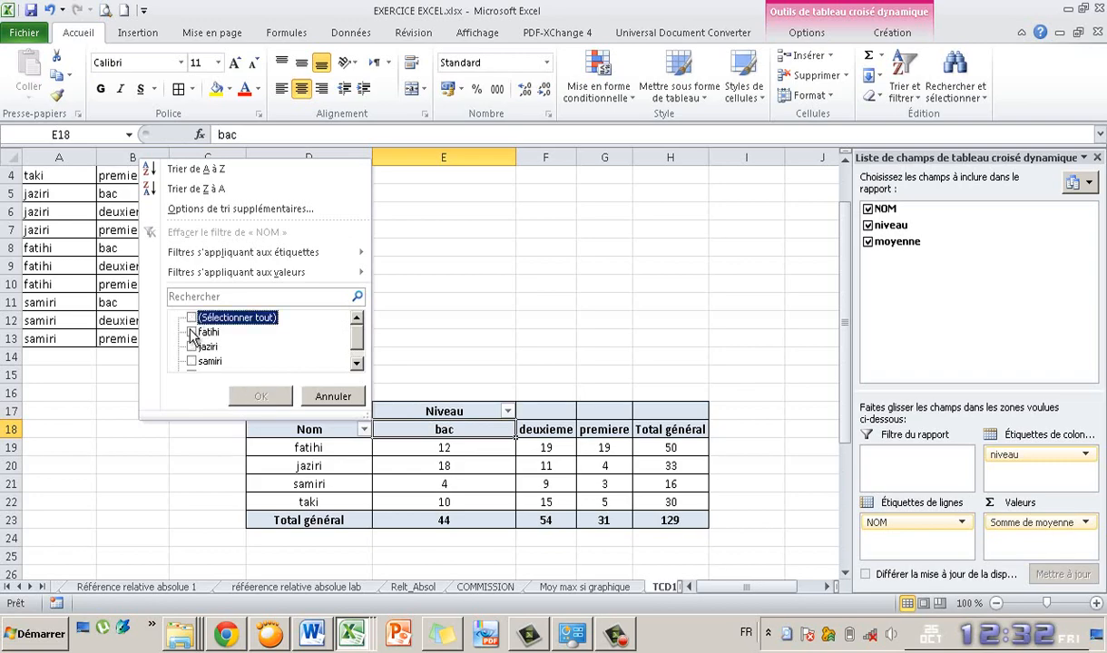
pyautogui.click(192, 334)
pyautogui.click(255, 399)
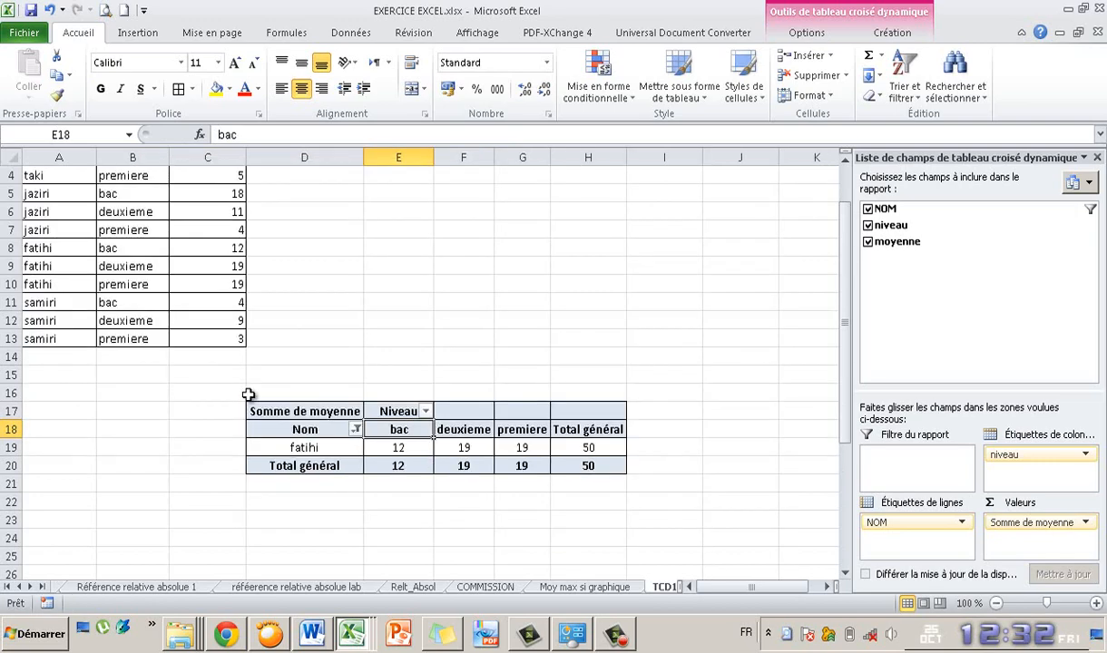
# Step: Reselect all students in the Nom filter of the pivot table
pyautogui.click(356, 430)
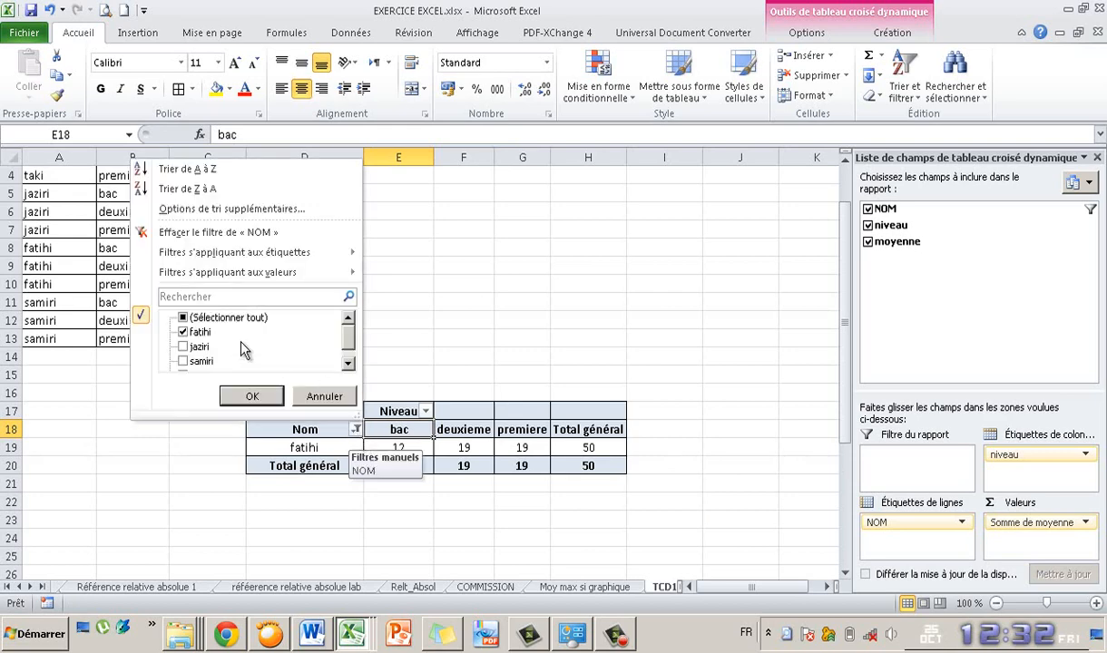
pyautogui.click(183, 319)
pyautogui.click(241, 398)
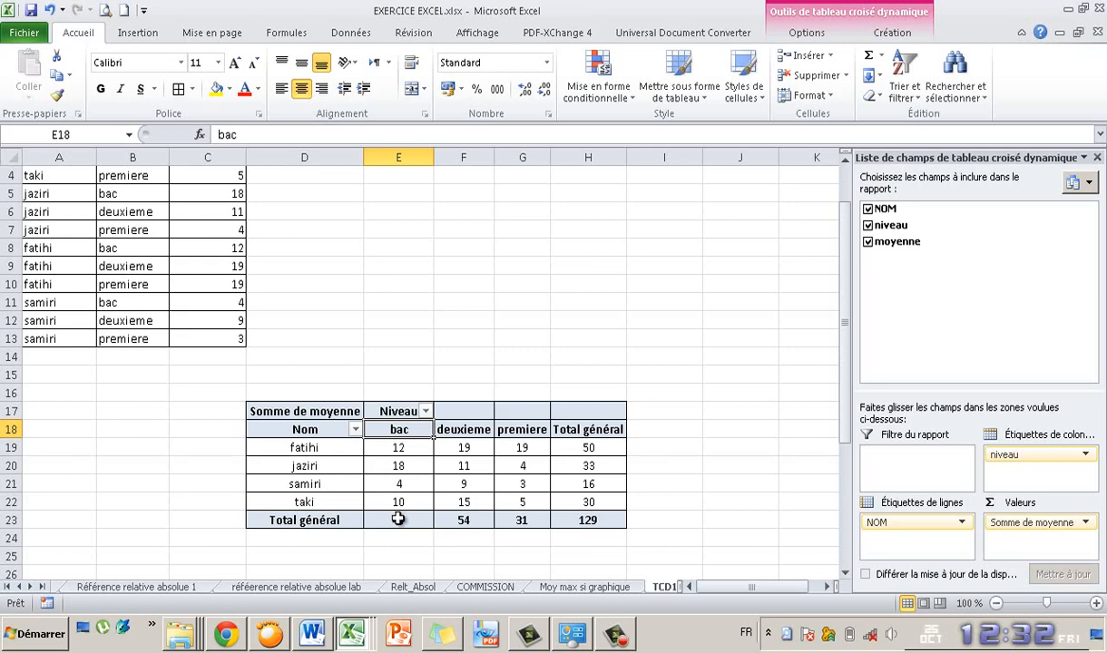
# Step: Remove the Total général row in row 23 from the pivot table
pyautogui.moveTo(398, 519)
pyautogui.moveTo(345, 520); pyautogui.dragTo(517, 520)
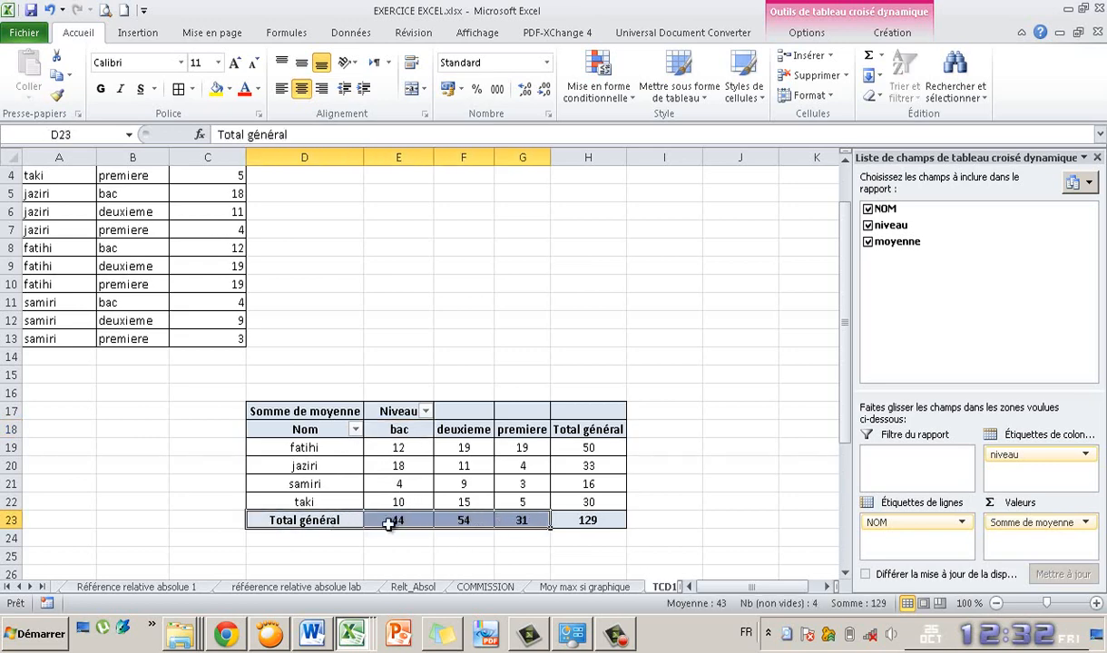
pyautogui.click(337, 520)
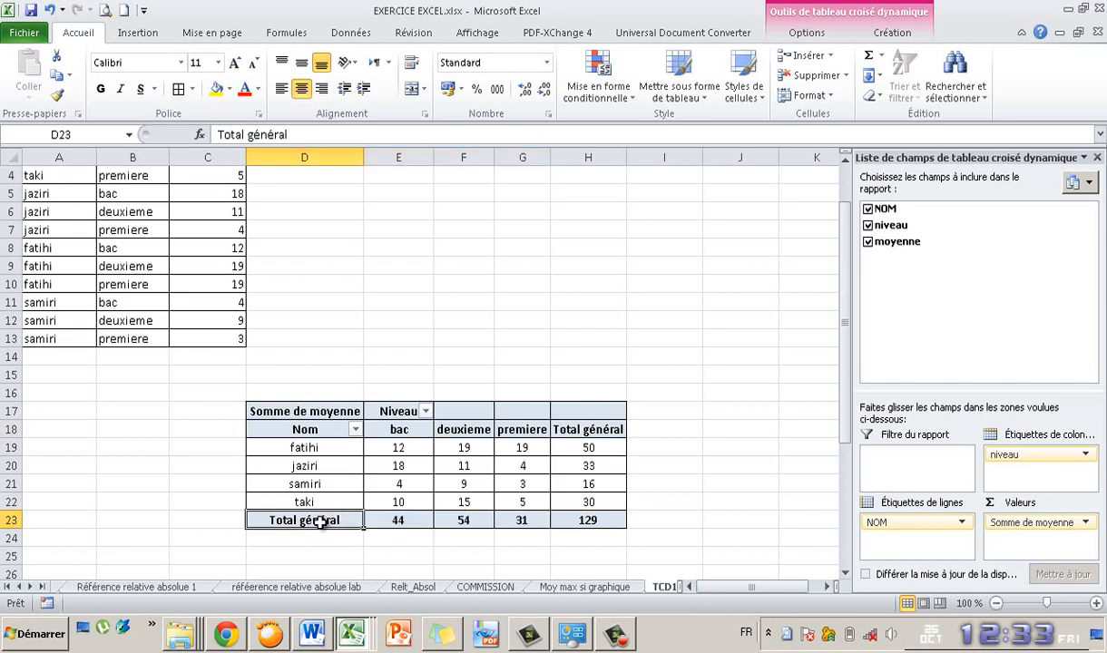
pyautogui.rightClick(322, 522)
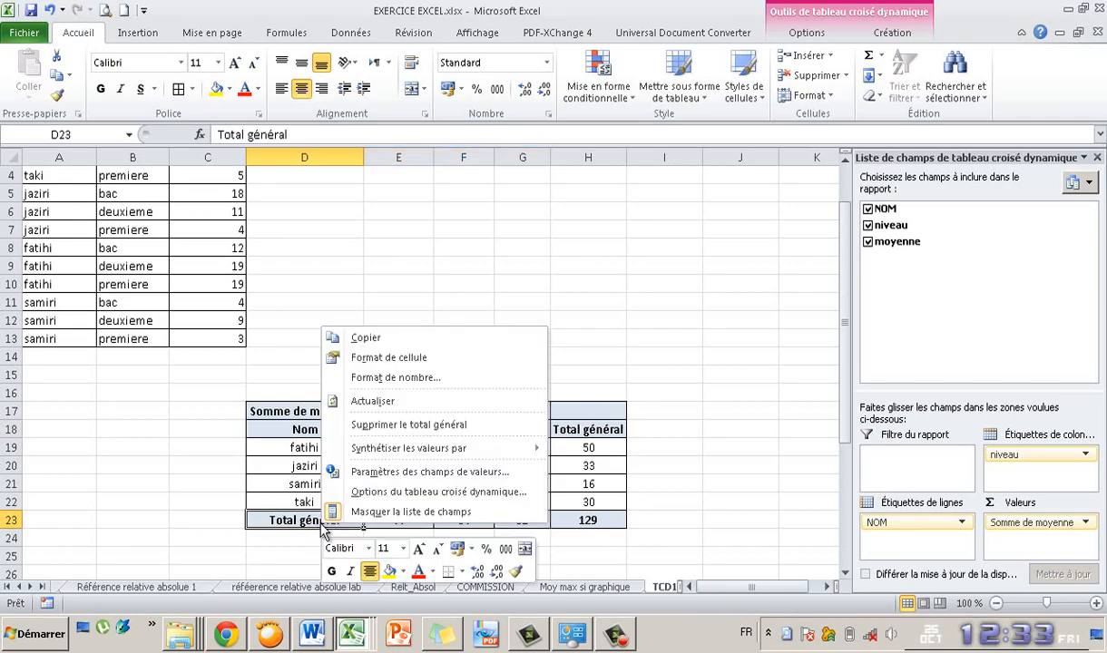
pyautogui.click(395, 426)
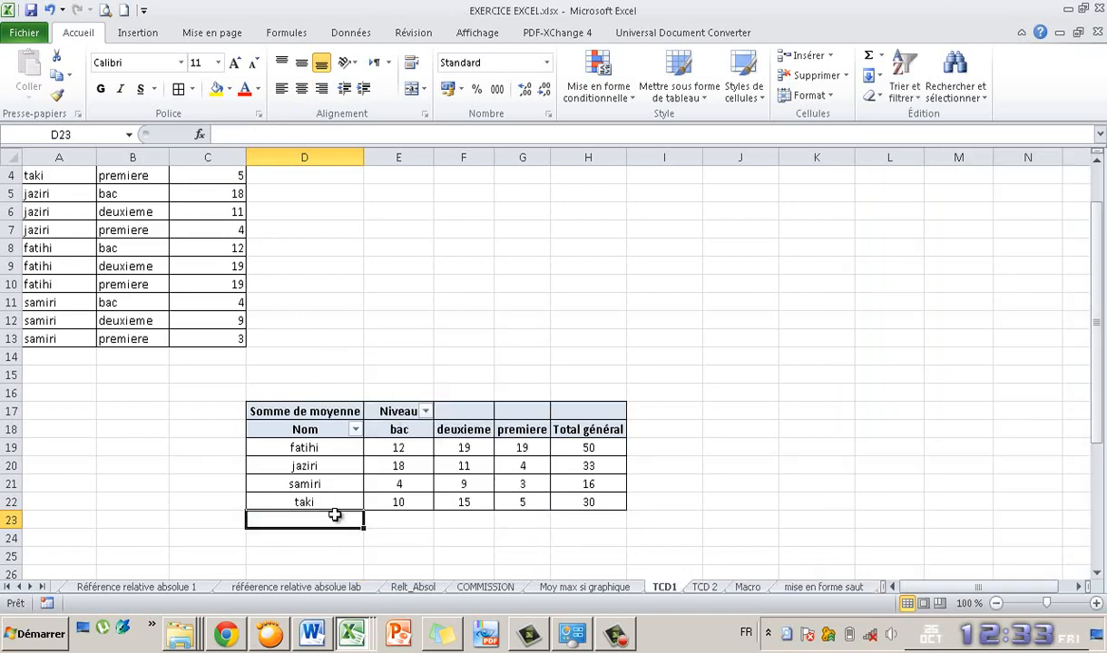
# Step: Select bac value cell E19 in the pivot table and close the pivot table field list
pyautogui.moveTo(396, 506)
pyautogui.moveTo(396, 474)
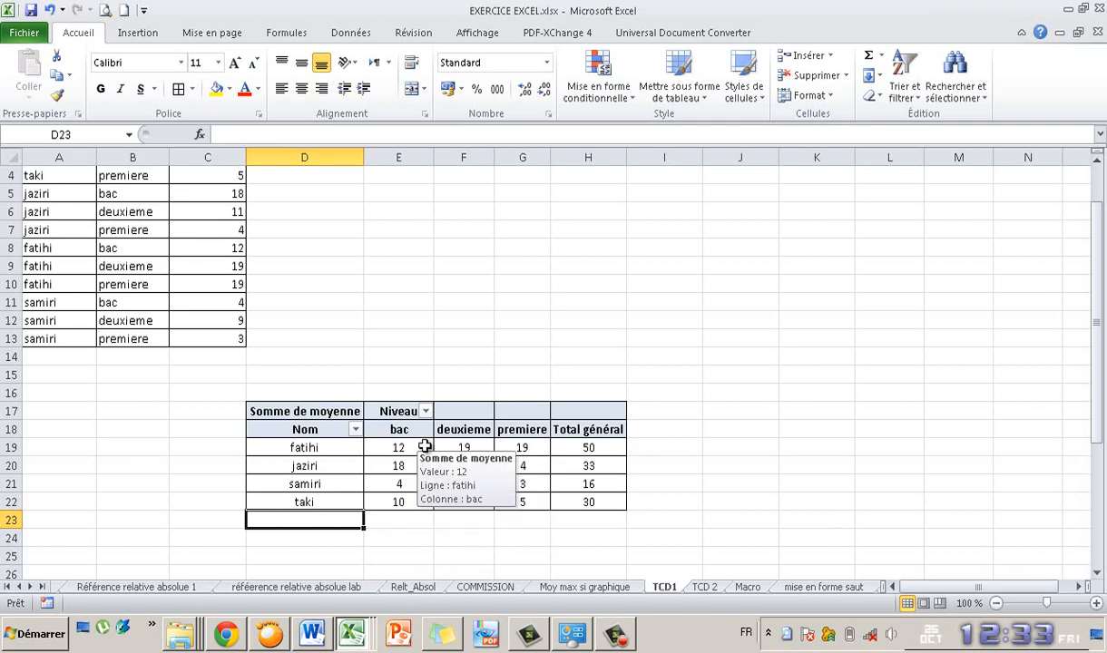
pyautogui.click(422, 446)
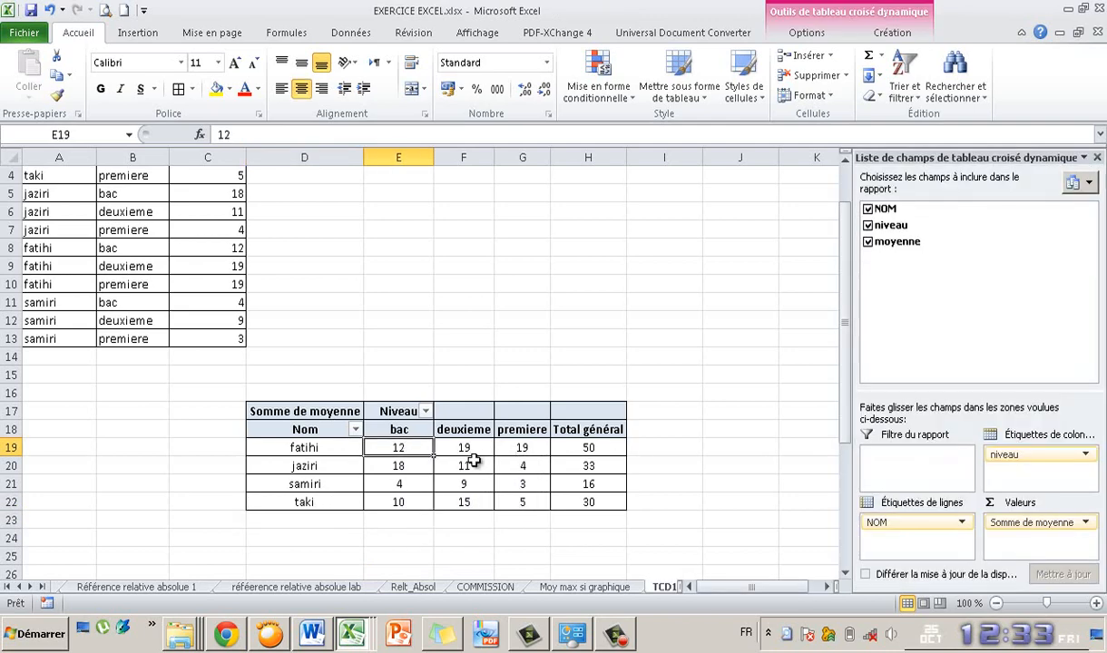
pyautogui.click(1097, 157)
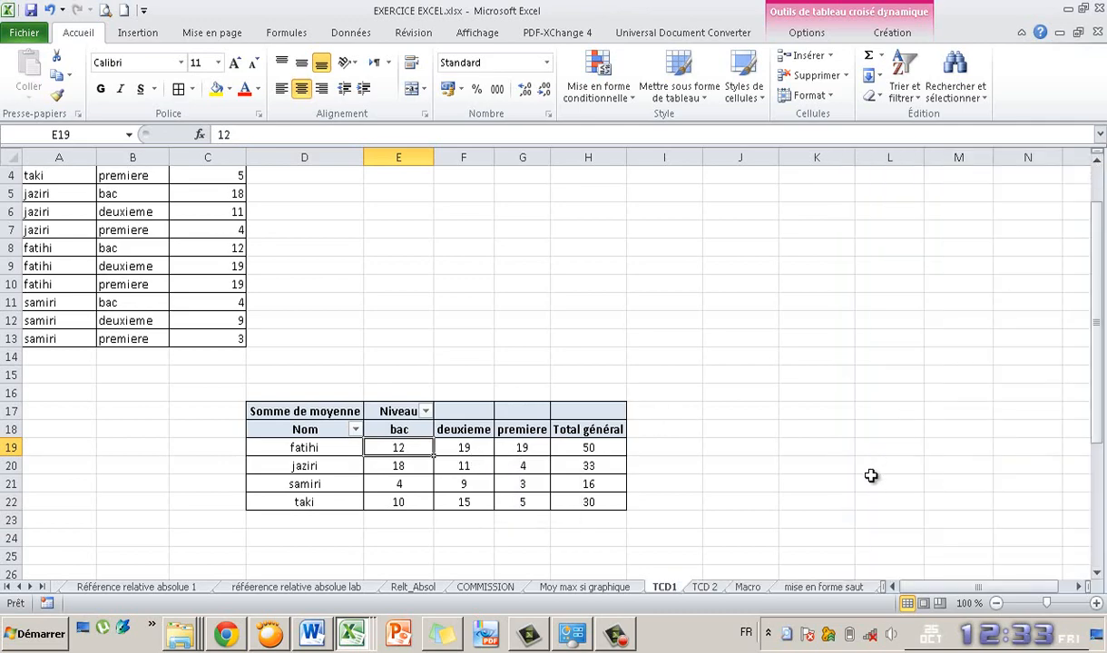
# Step: Select Total général cell H19 and display the pivot table field list again
pyautogui.click(606, 449)
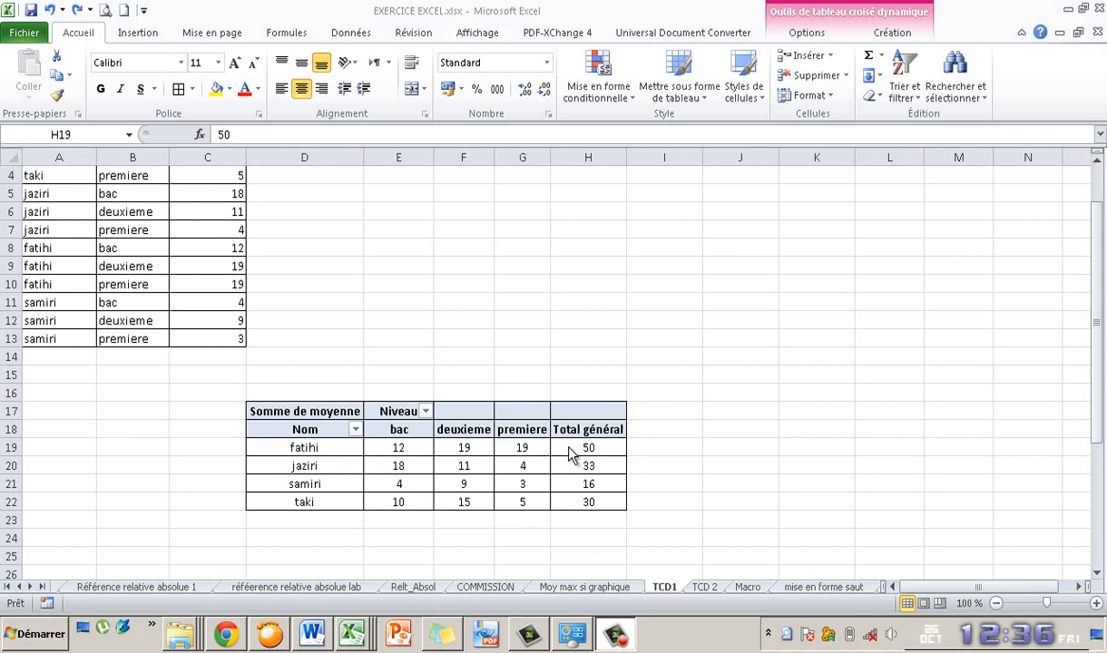
pyautogui.moveTo(592, 449)
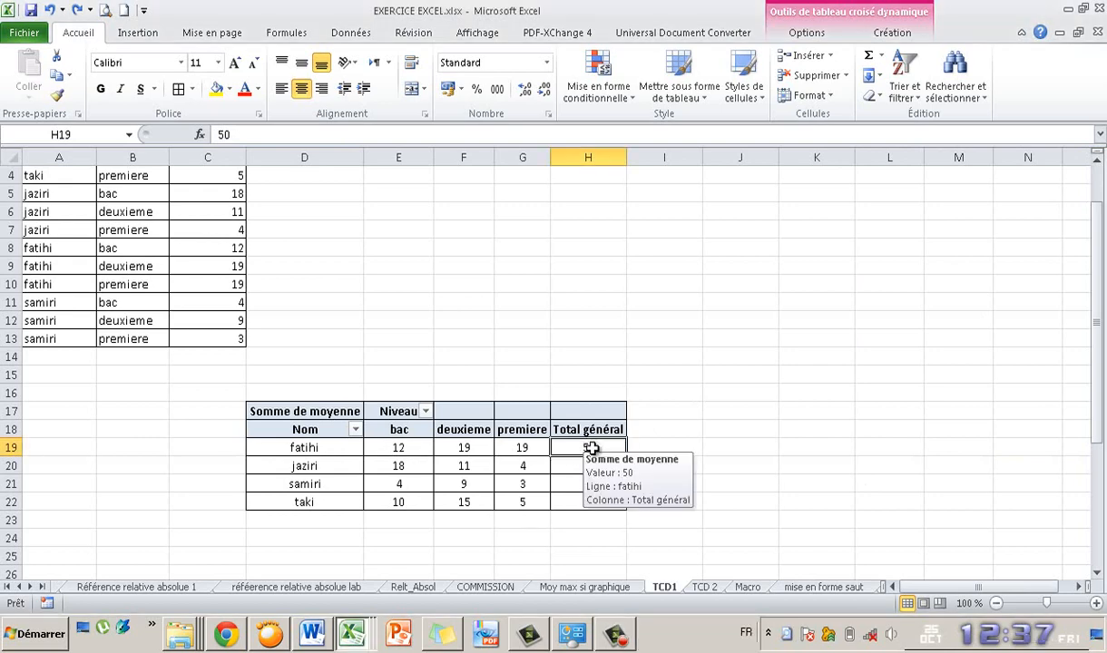
pyautogui.keyDown('shift'); pyautogui.click(596, 502); pyautogui.keyUp('shift')
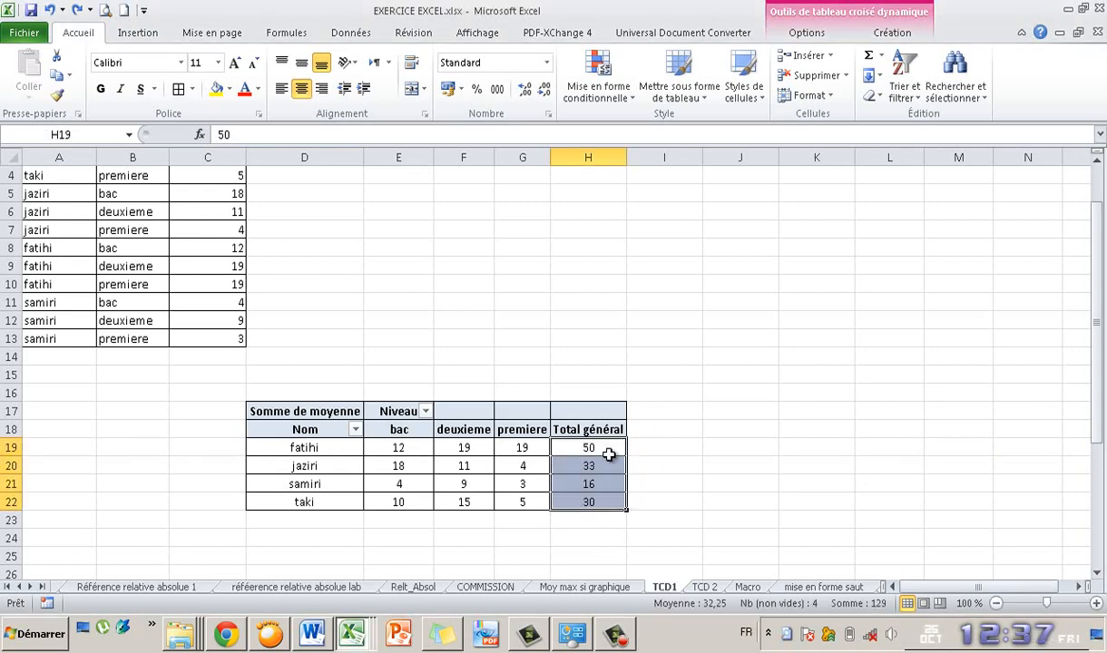
pyautogui.click(595, 449)
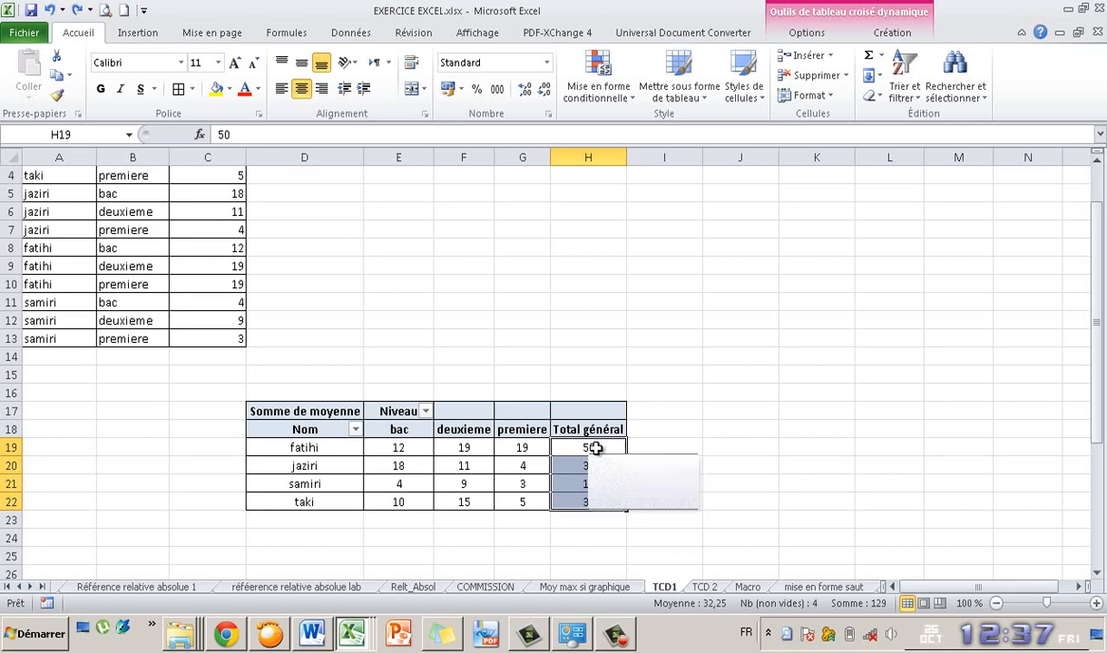
pyautogui.moveTo(595, 448)
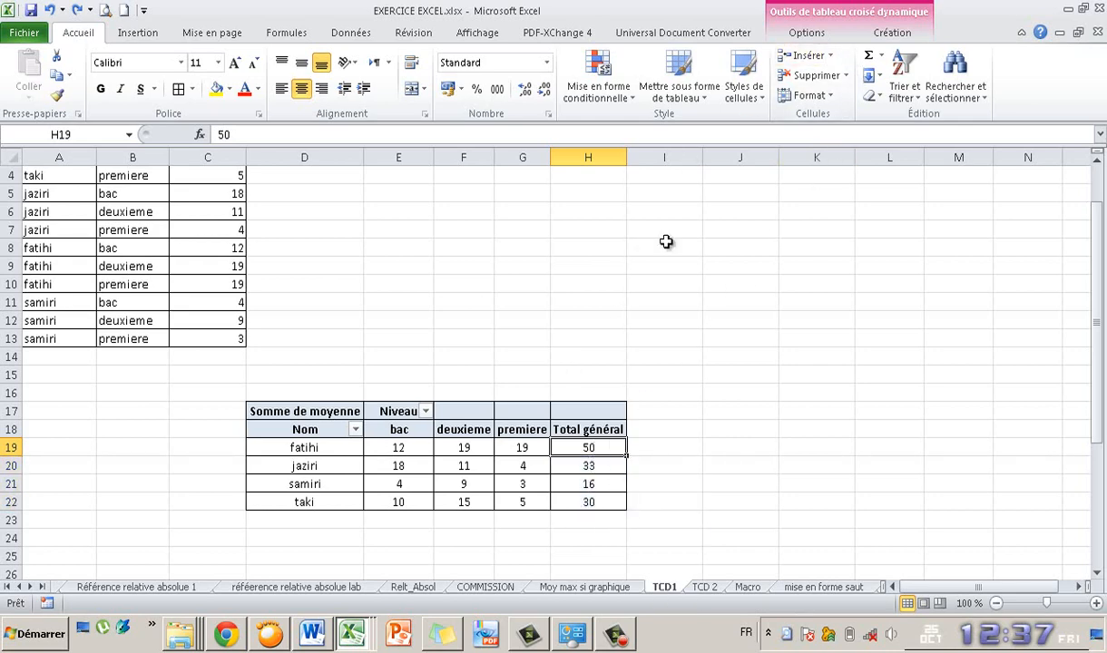
pyautogui.click(814, 40)
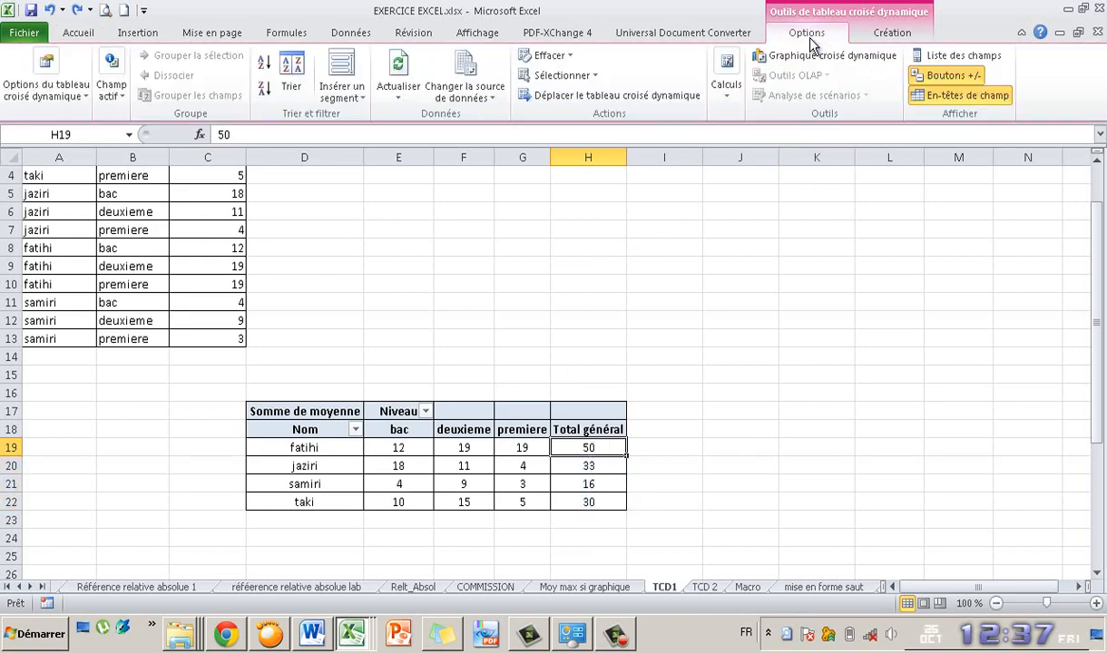
pyautogui.click(962, 58)
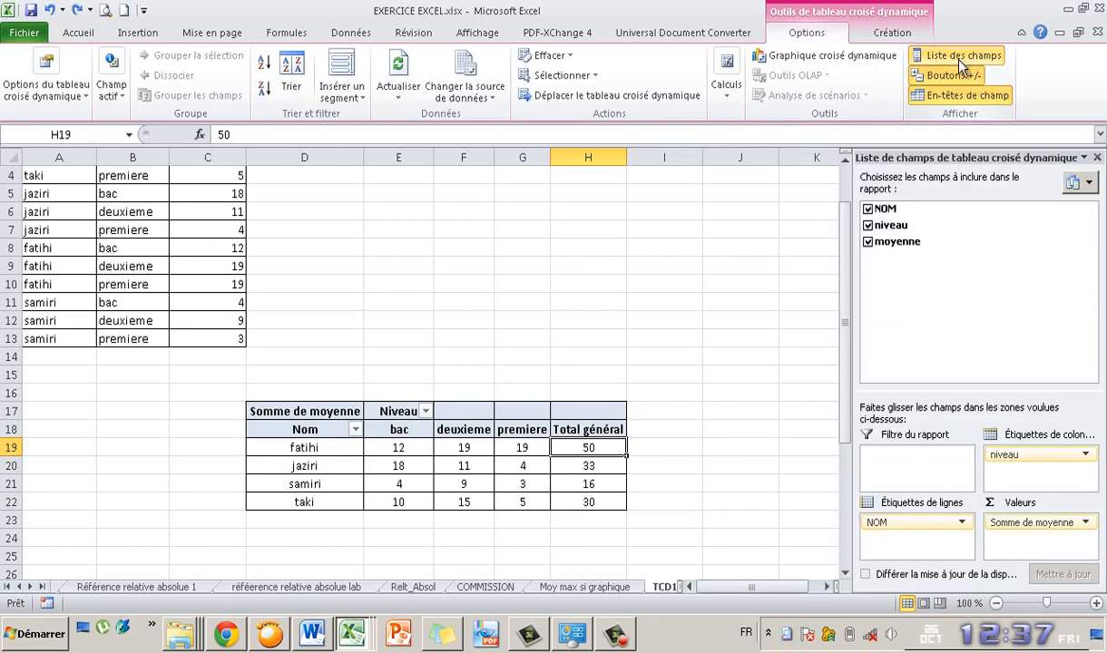
# Step: Change the summary calculation of the moyenne value field to Moyenne
pyautogui.click(1076, 527)
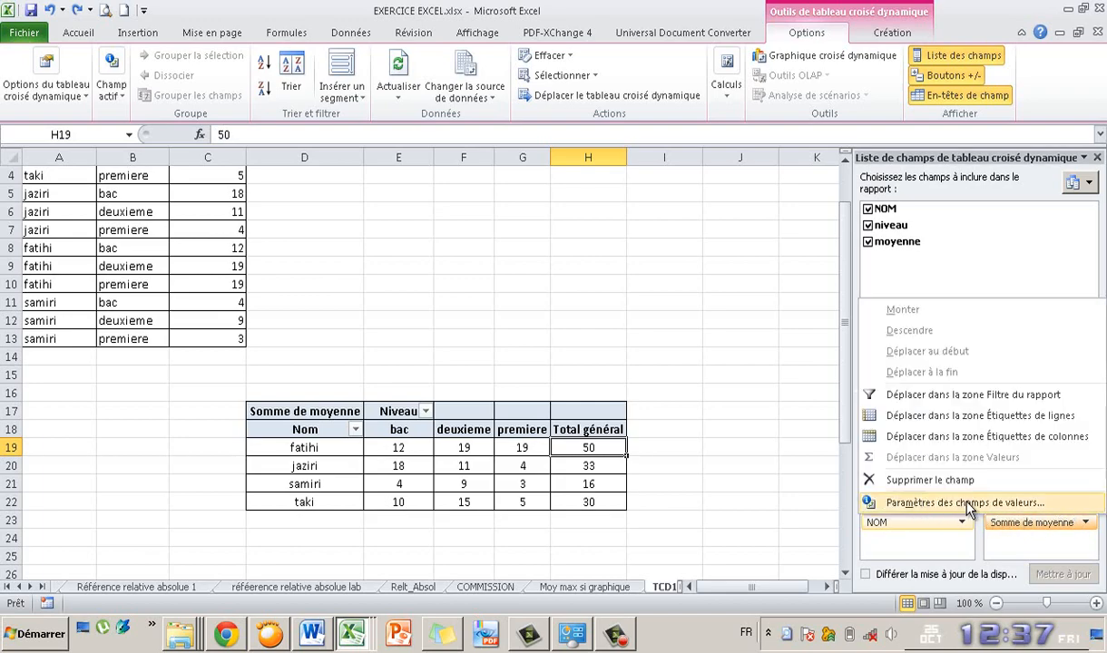
pyautogui.click(989, 506)
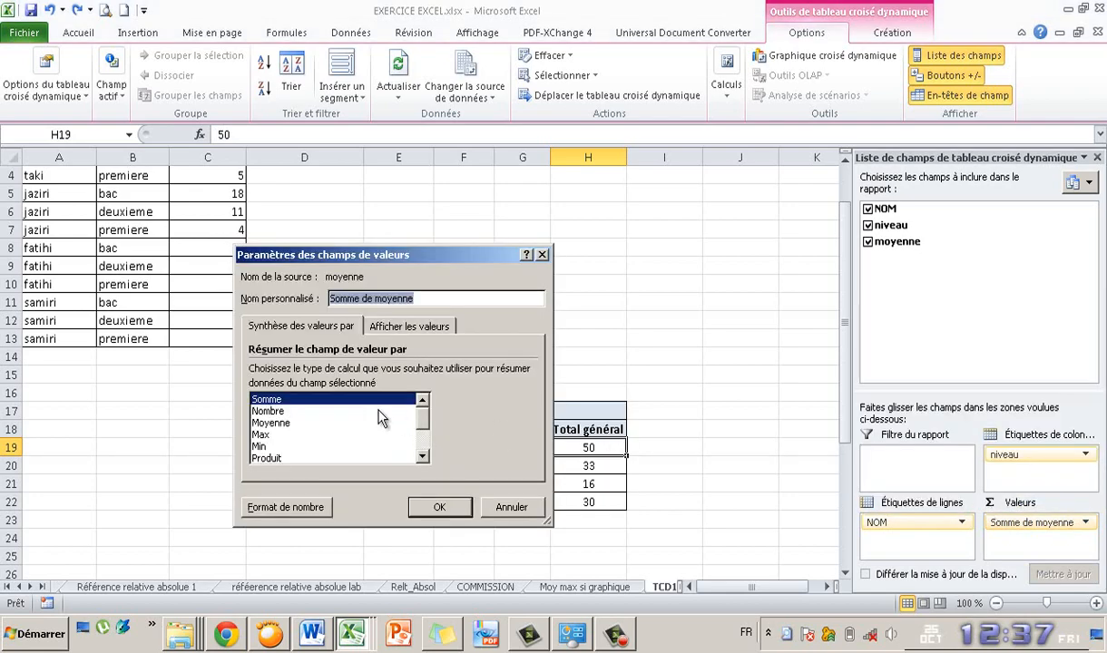
pyautogui.click(270, 423)
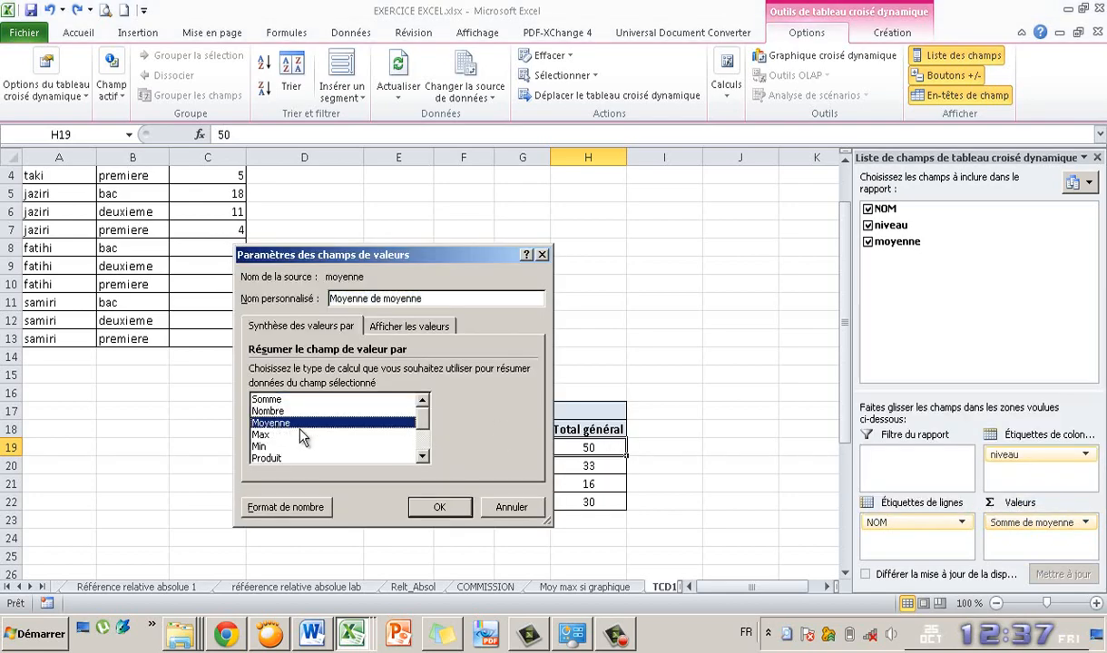
pyautogui.click(439, 511)
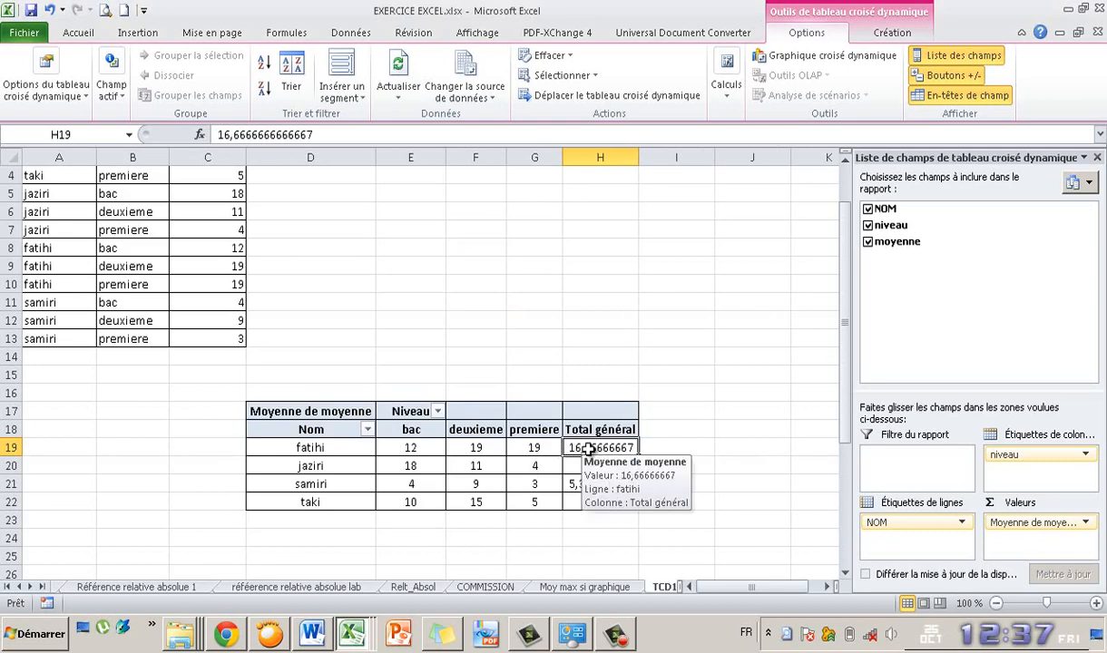
# Step: Reduce the Total général value in H19 to two decimal places
pyautogui.click(80, 34)
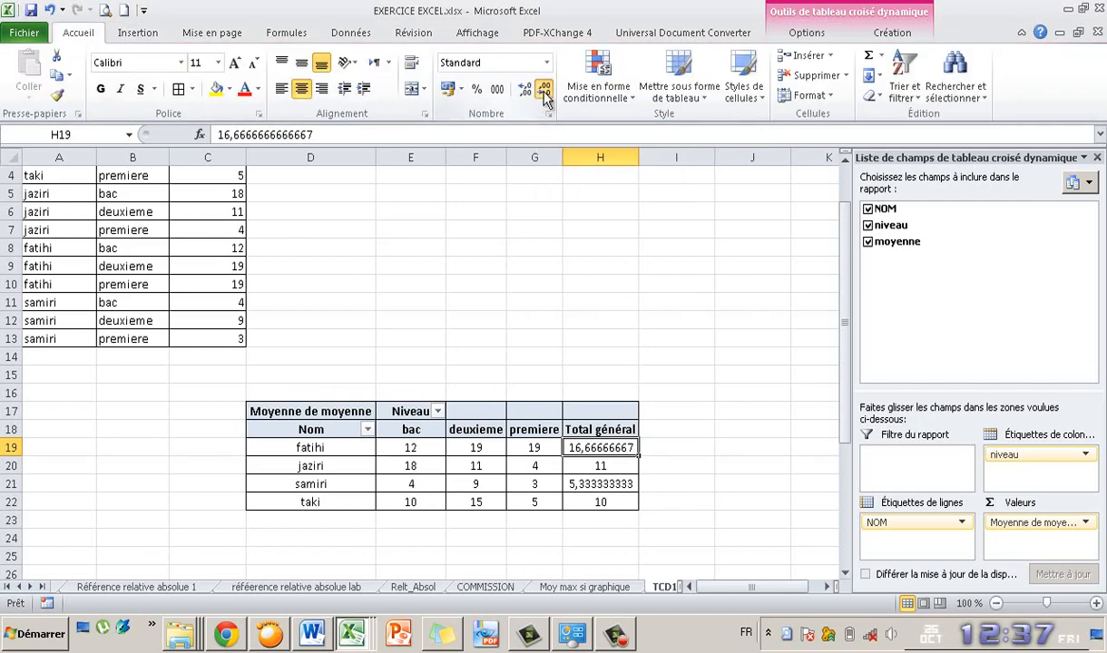
pyautogui.click(545, 91)
pyautogui.click(545, 91)
pyautogui.click(545, 91)
pyautogui.click(545, 91)
pyautogui.click(544, 91)
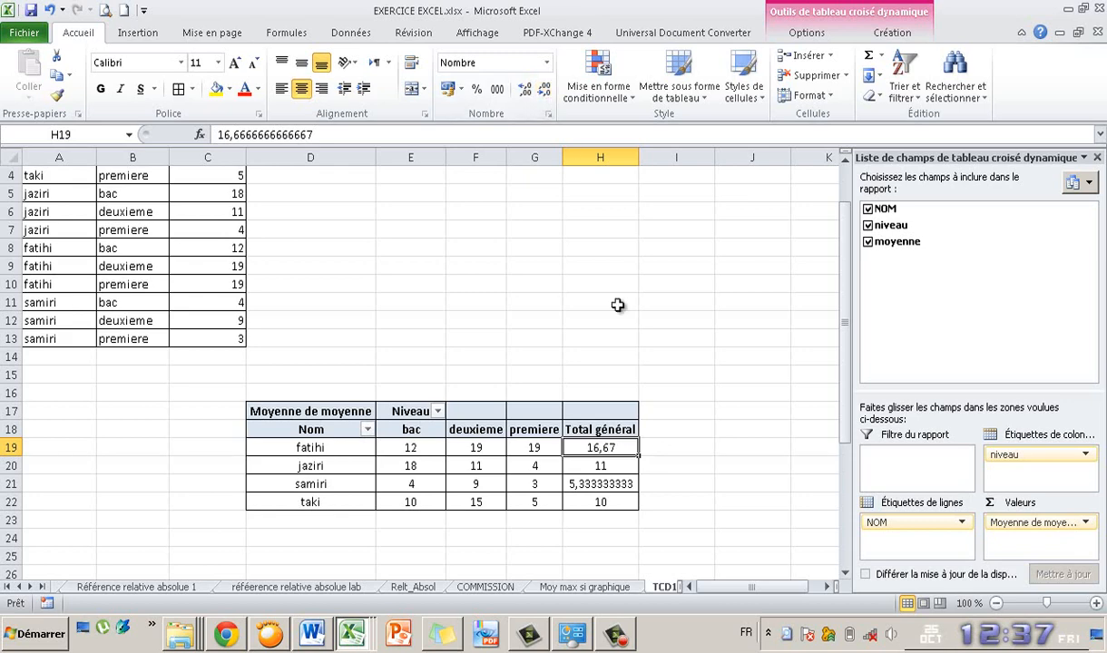
# Step: Reduce the Total général value in H21 to two decimal places
pyautogui.click(590, 486)
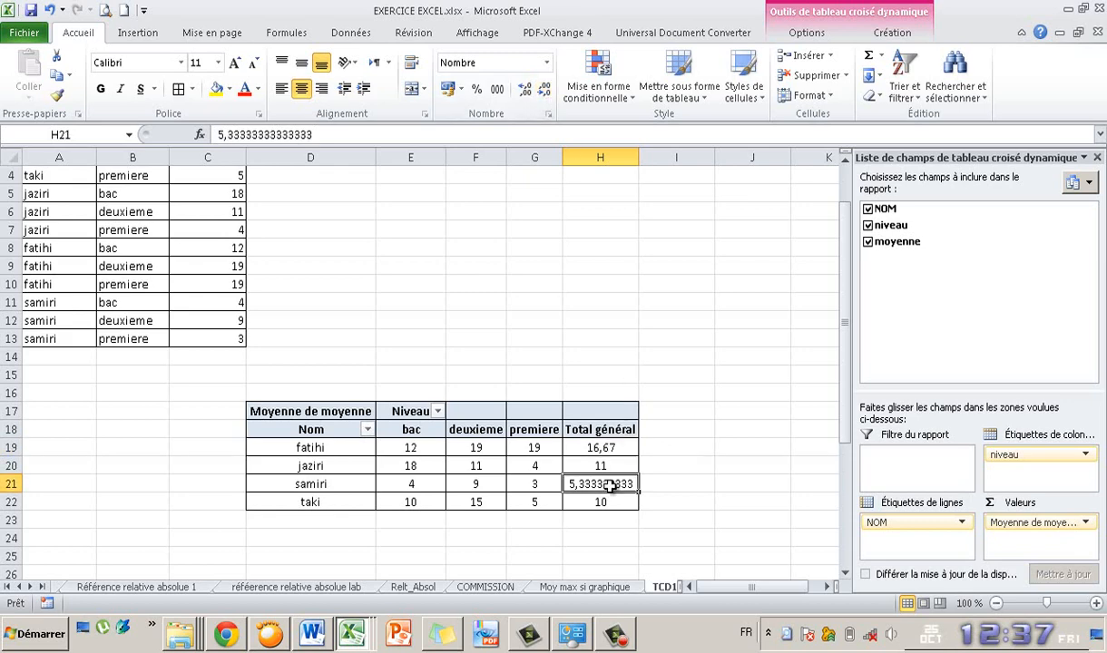
pyautogui.click(544, 91)
pyautogui.click(545, 90)
pyautogui.click(545, 91)
pyautogui.click(545, 91)
pyautogui.click(545, 91)
pyautogui.click(544, 91)
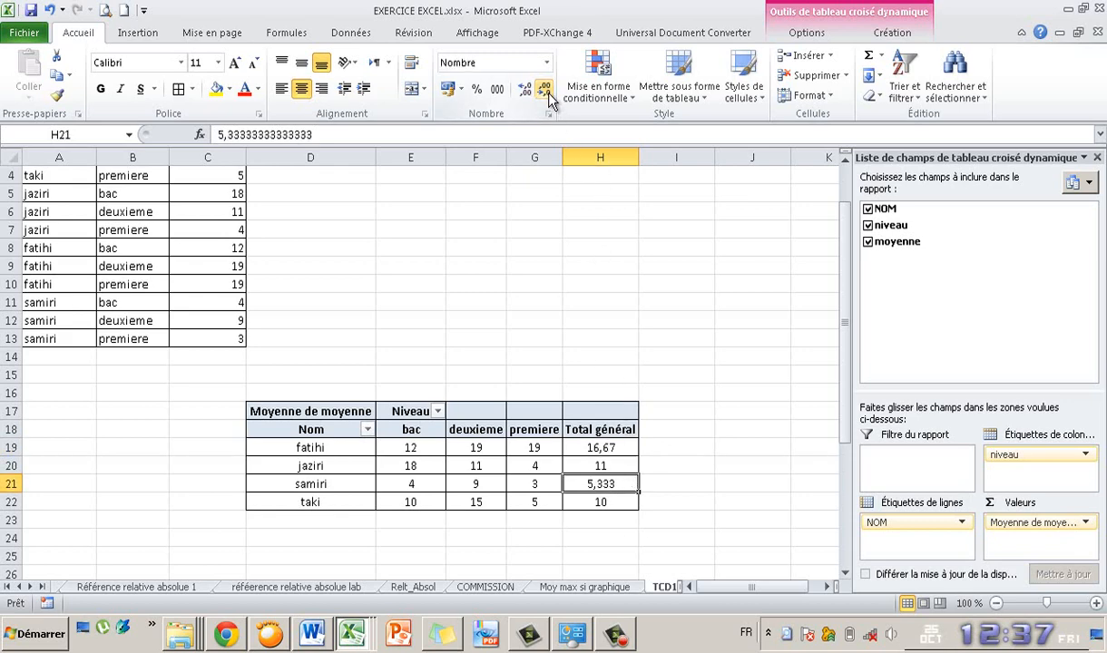
pyautogui.click(545, 91)
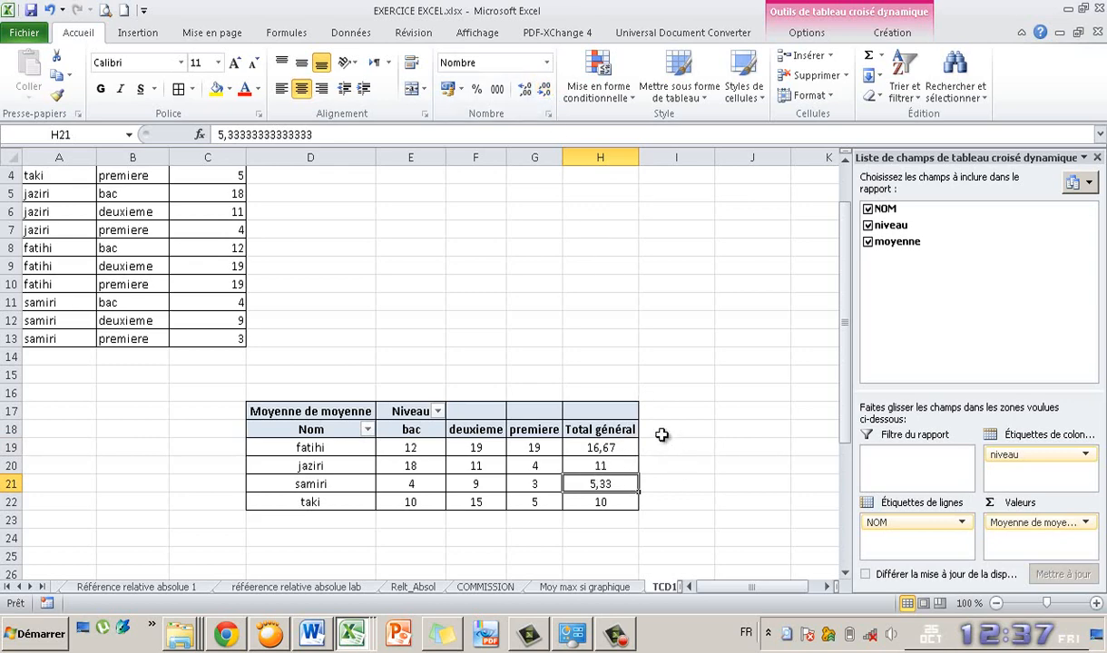
pyautogui.moveTo(601, 488)
pyautogui.click(716, 454)
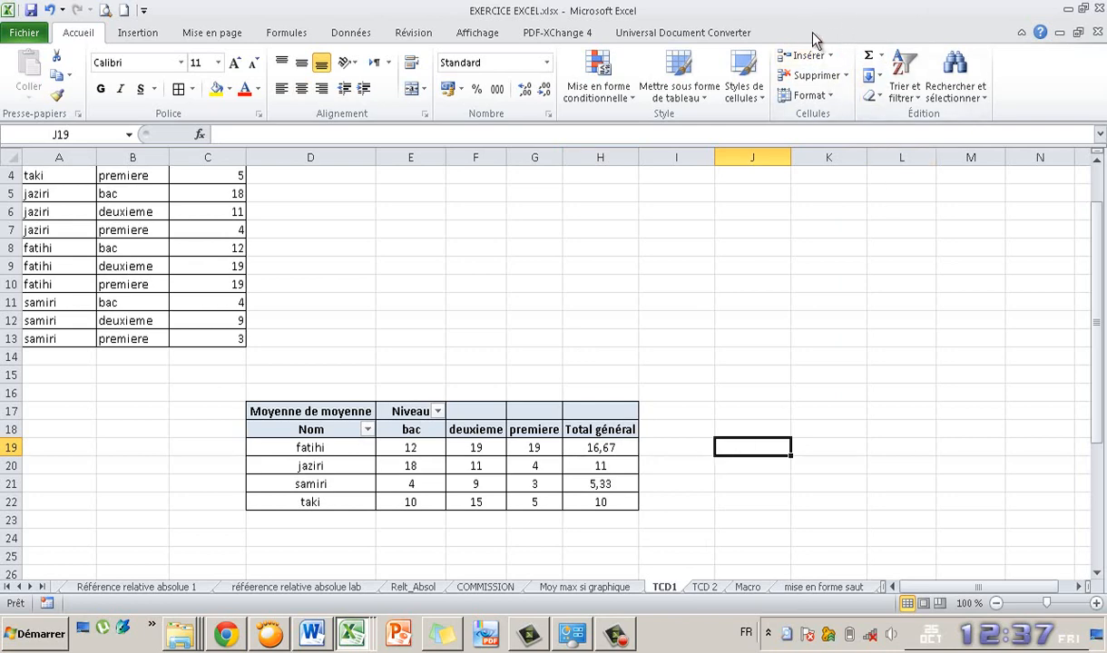
pyautogui.click(528, 463)
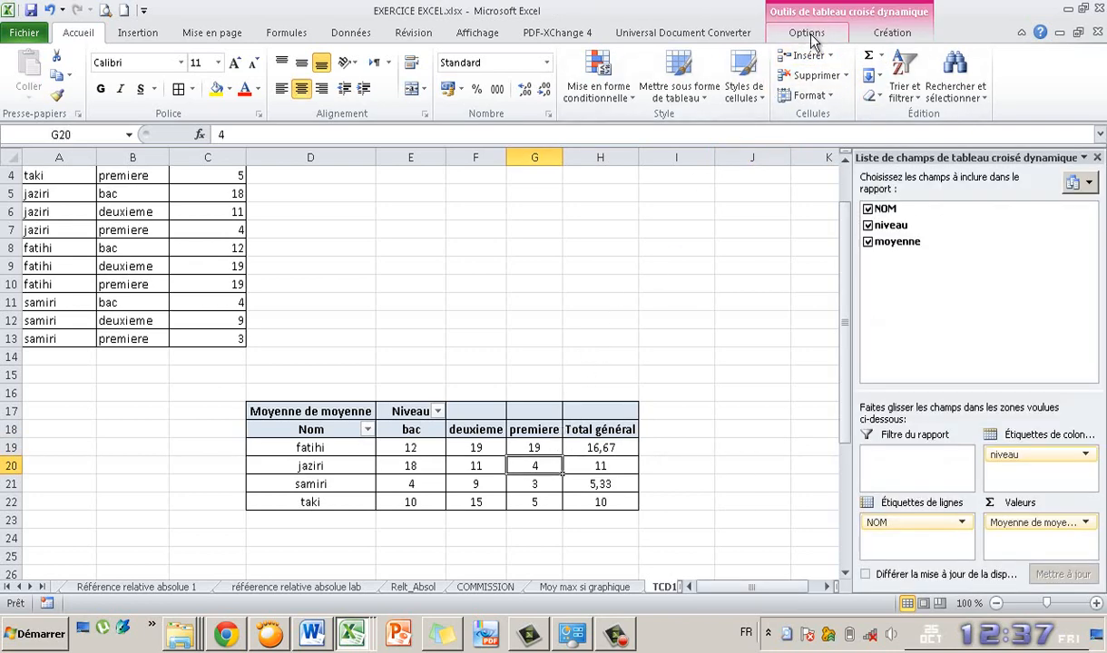
# Step: Insert a 3D stacked column pivot chart based on the pivot table
pyautogui.click(810, 36)
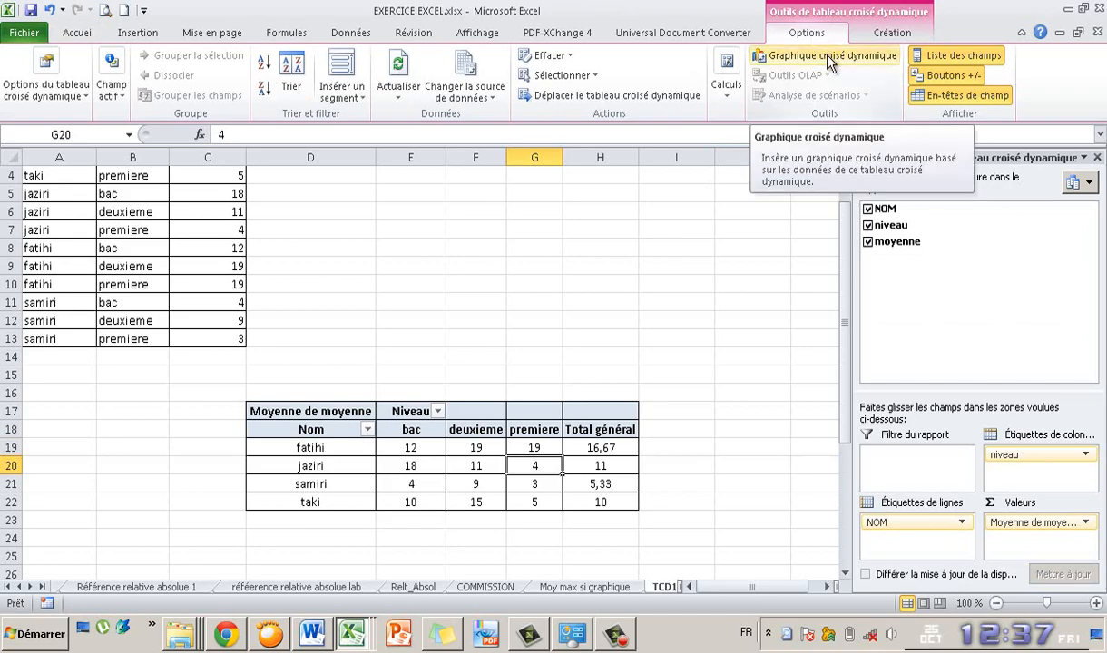
pyautogui.click(831, 58)
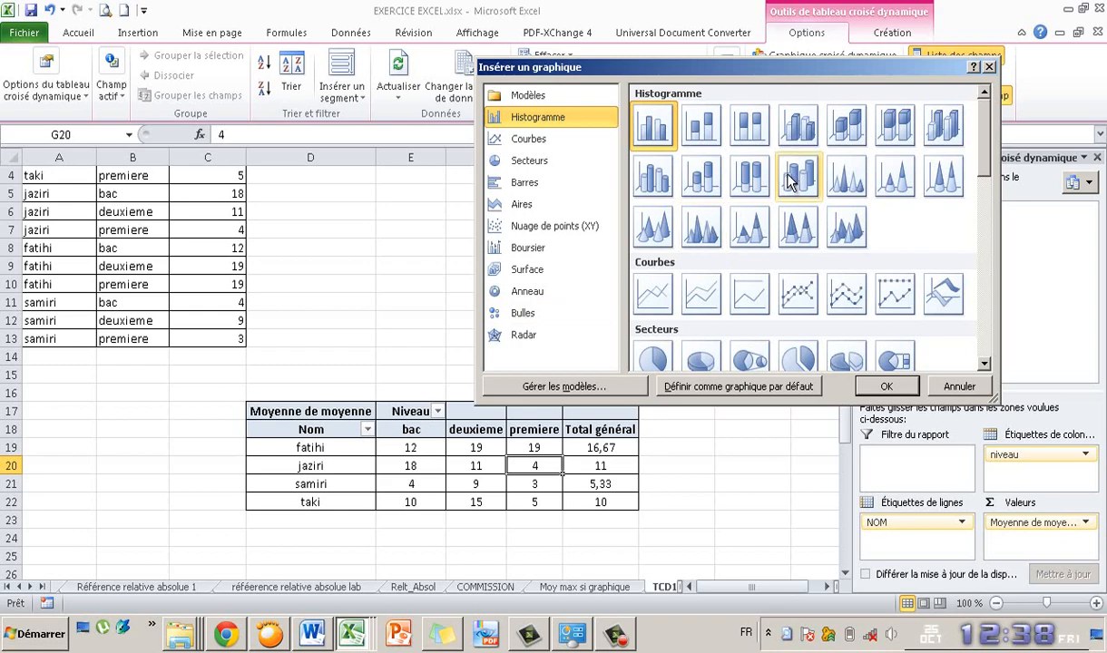
pyautogui.click(846, 131)
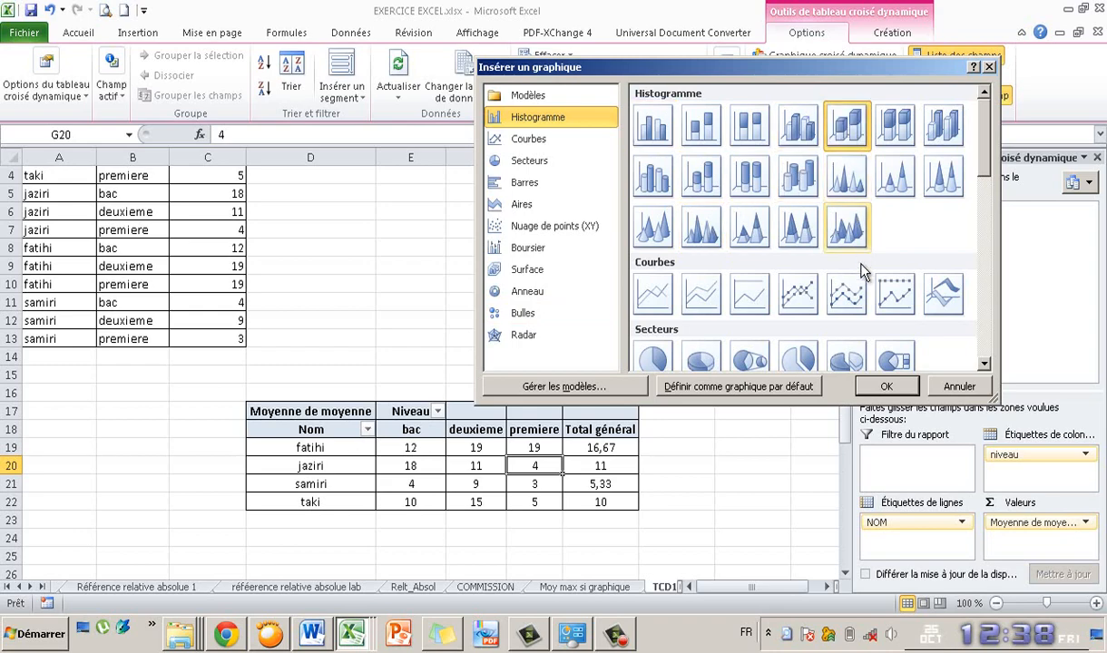
pyautogui.click(884, 389)
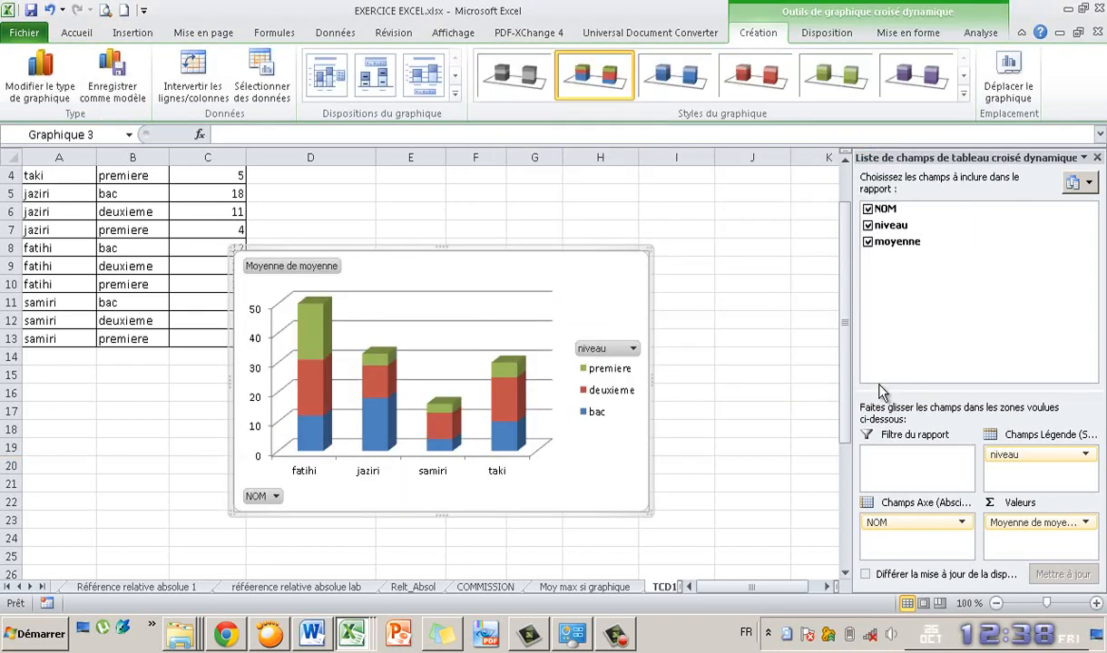
# Step: Hide the pivot table field list and move the chart to the right of the pivot table, leaving the Total général column uncovered
pyautogui.click(1097, 158)
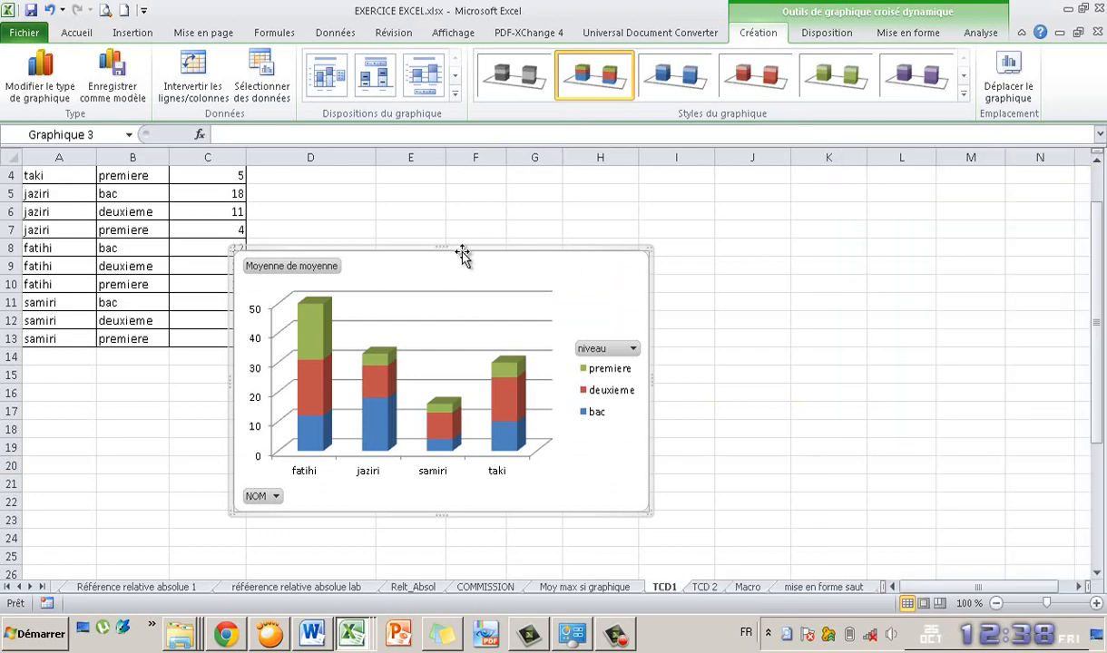
pyautogui.moveTo(499, 248); pyautogui.dragTo(859, 201)
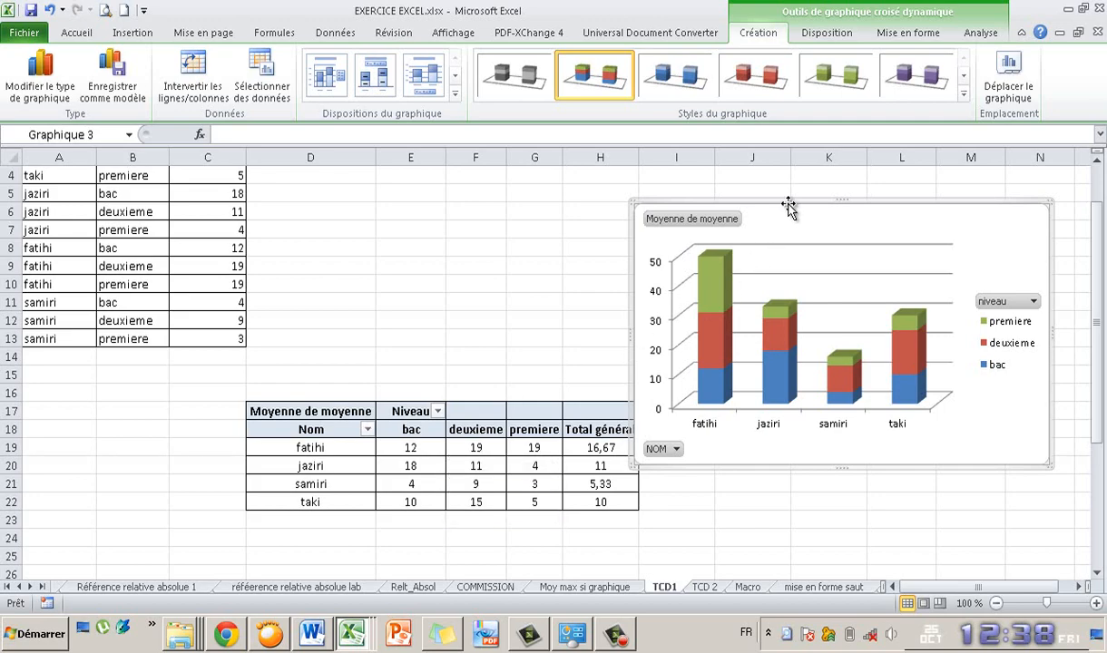
pyautogui.moveTo(784, 221); pyautogui.dragTo(795, 210)
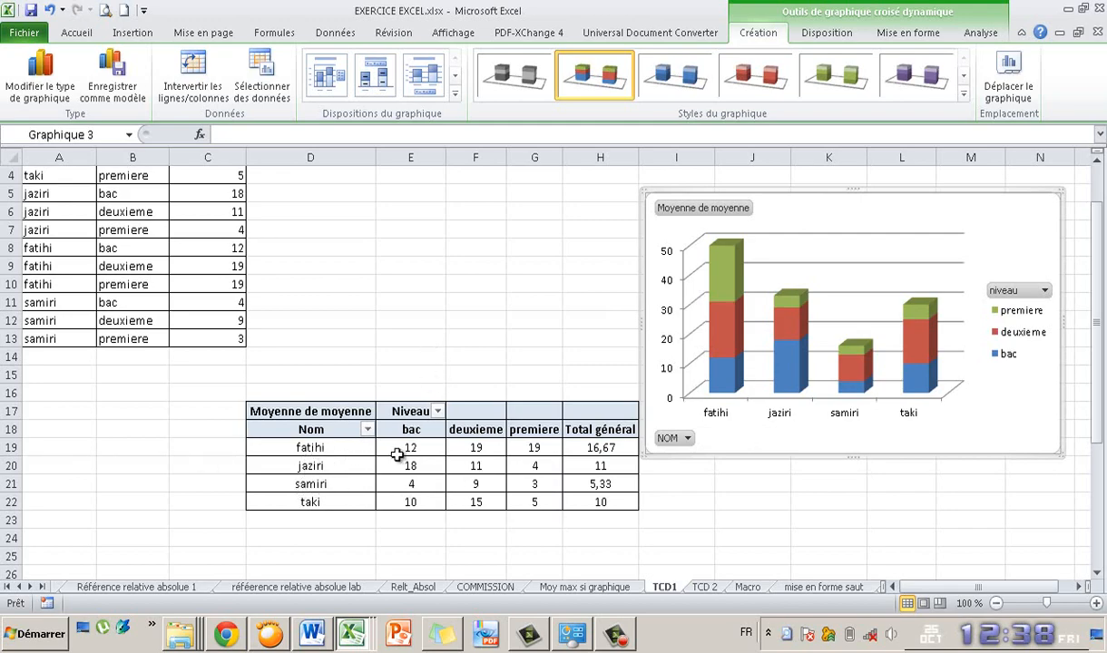
# Step: Insert a slicer for the NOM field and place it to the left of the pivot table, below the source data
pyautogui.click(978, 34)
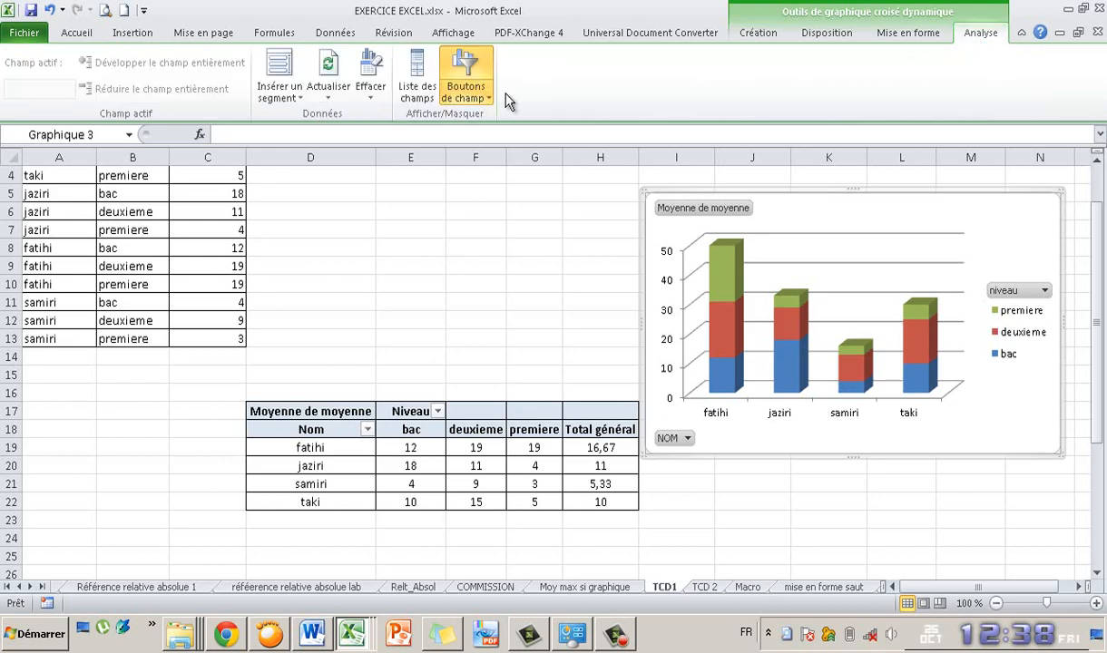
pyautogui.click(290, 99)
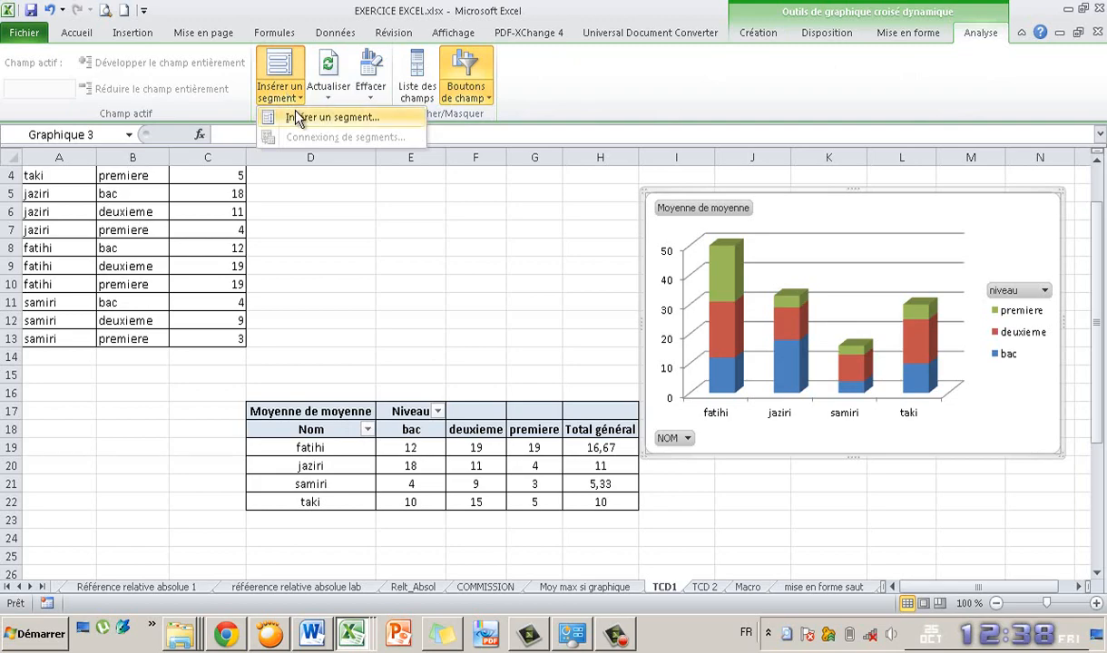
pyautogui.click(298, 119)
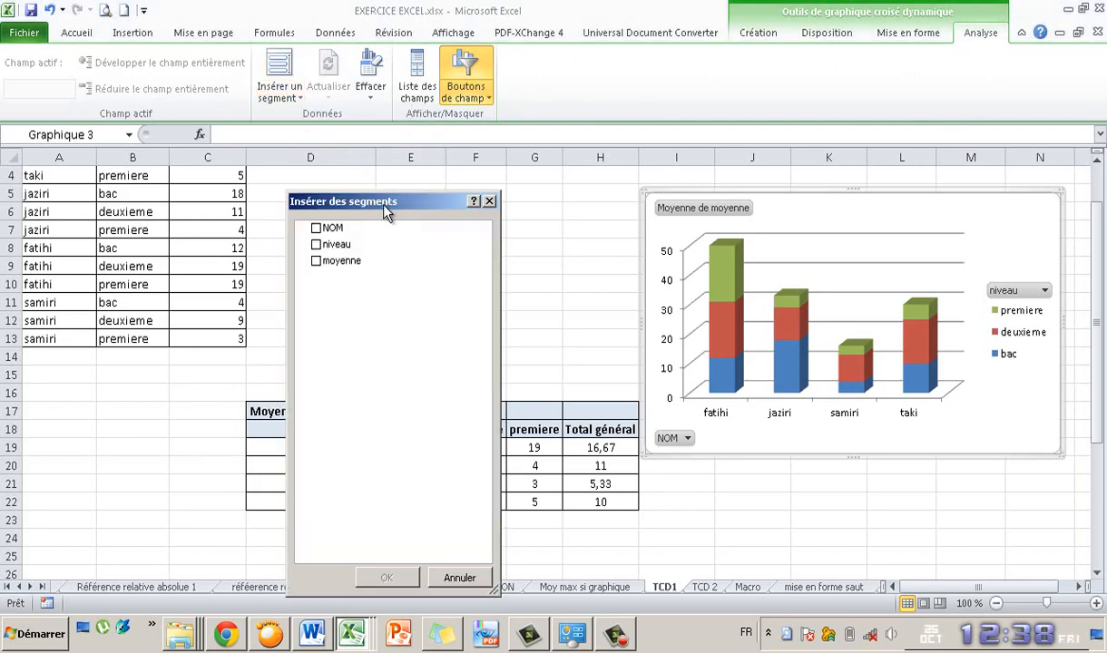
pyautogui.moveTo(386, 208); pyautogui.dragTo(185, 91)
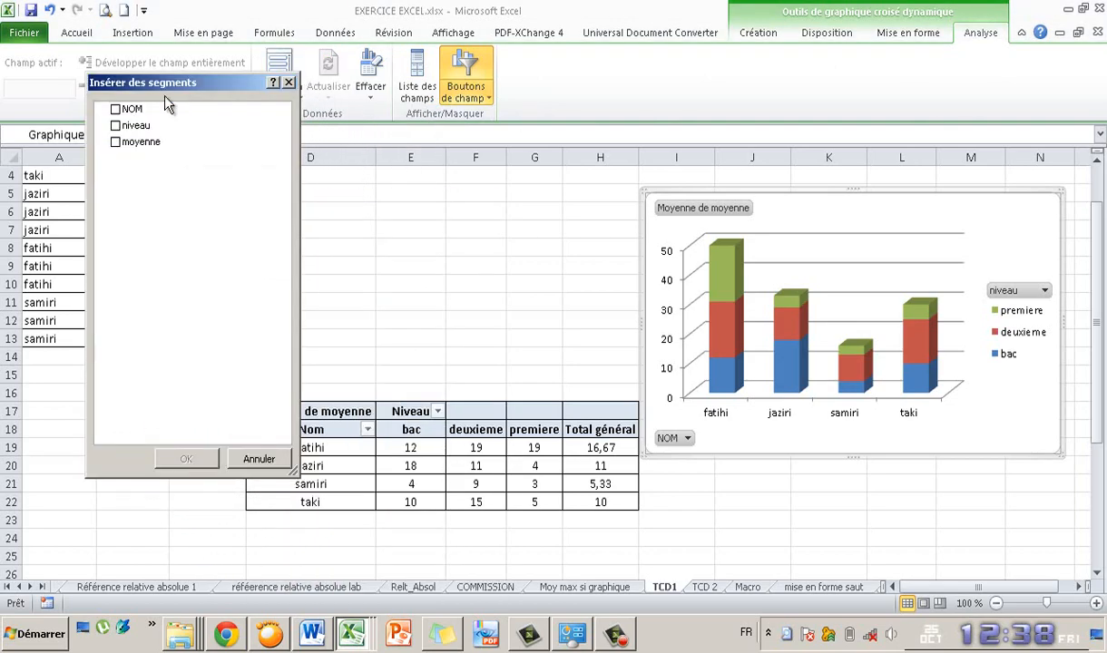
pyautogui.click(117, 110)
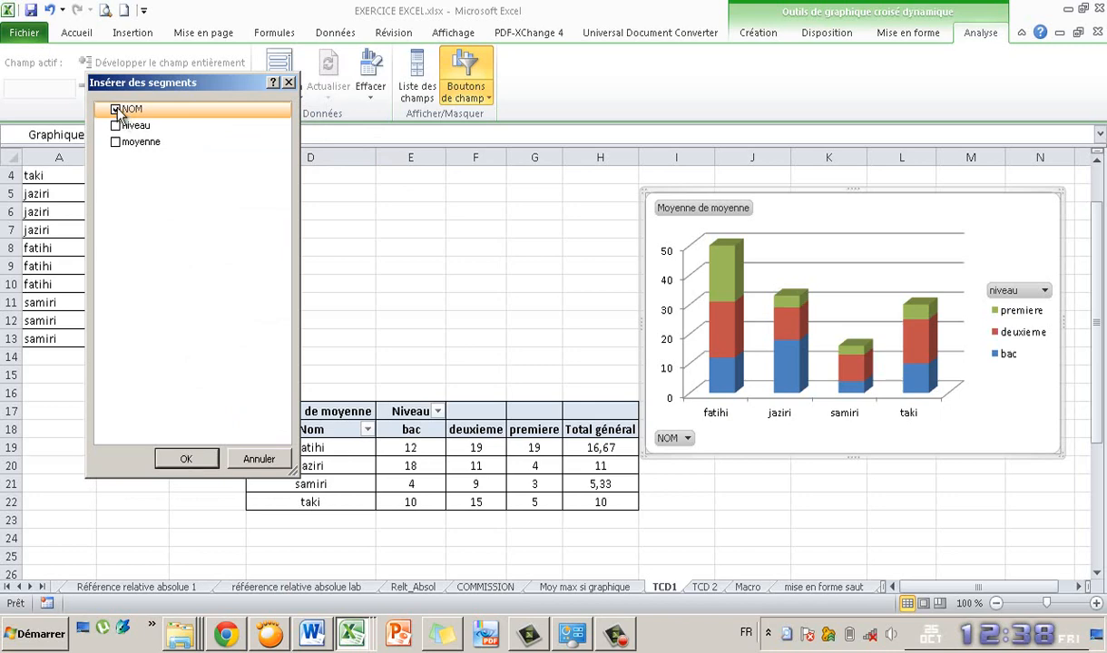
pyautogui.click(181, 460)
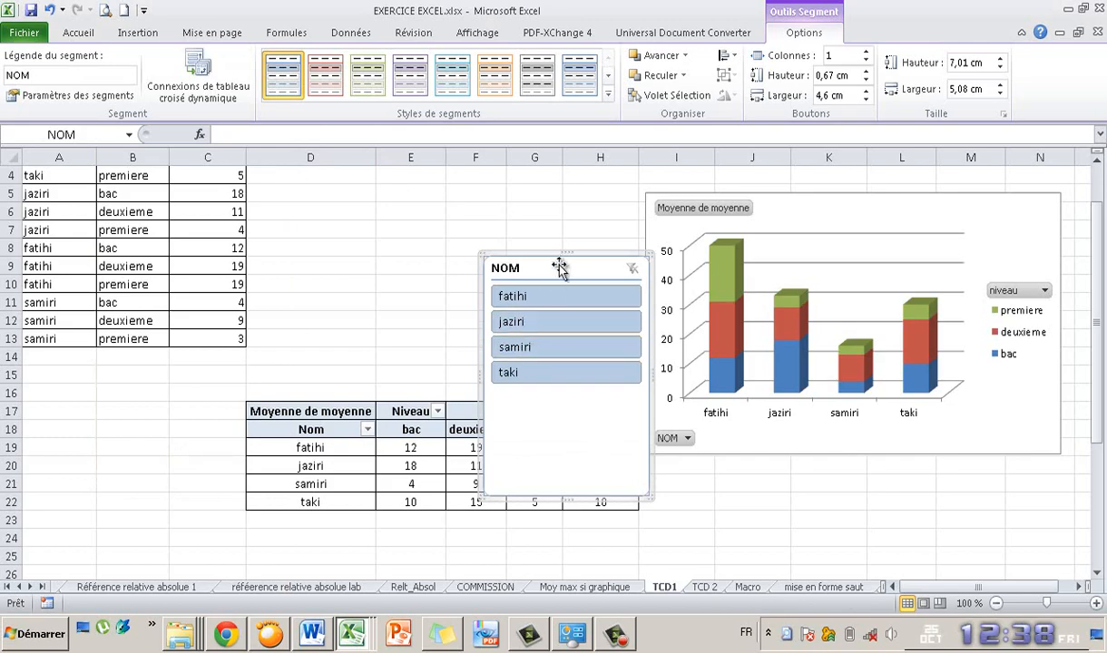
pyautogui.moveTo(563, 258); pyautogui.dragTo(128, 339)
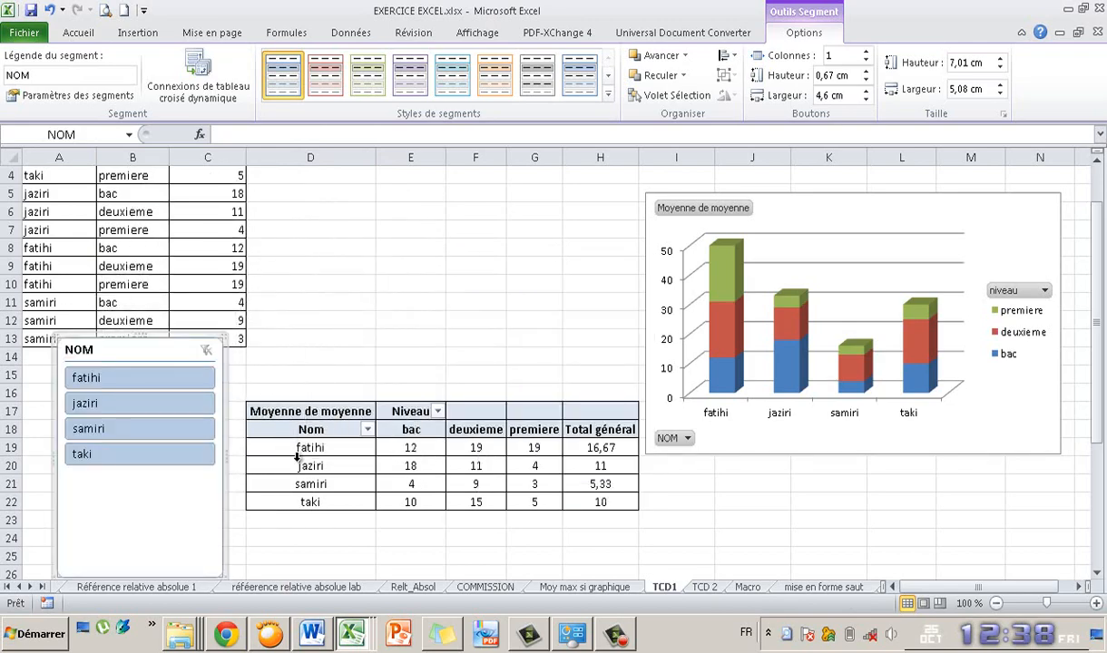
# Step: Filter the pivot table and chart by one student at a time with the NOM slicer, ending on the first listed student
pyautogui.click(134, 404)
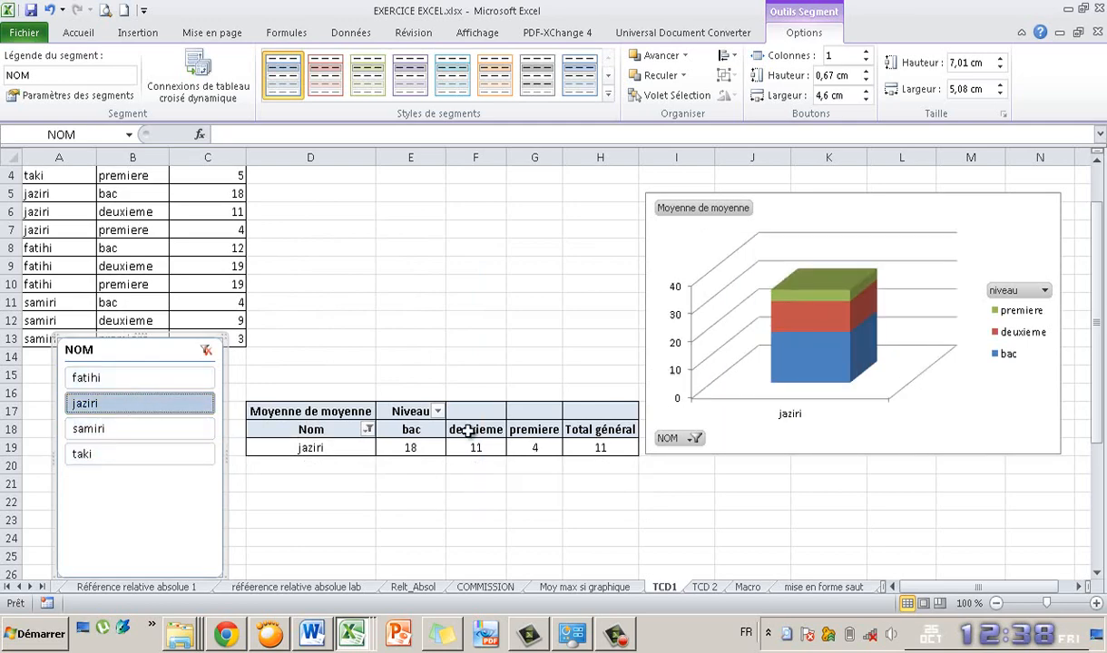
pyautogui.click(149, 378)
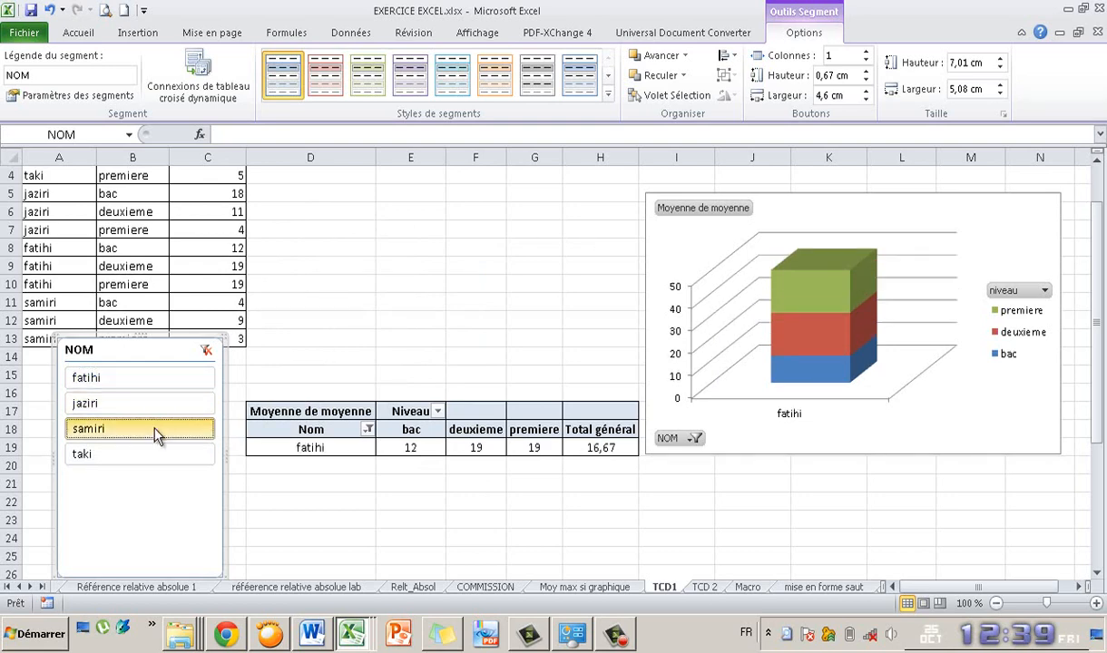
pyautogui.click(153, 431)
pyautogui.click(146, 455)
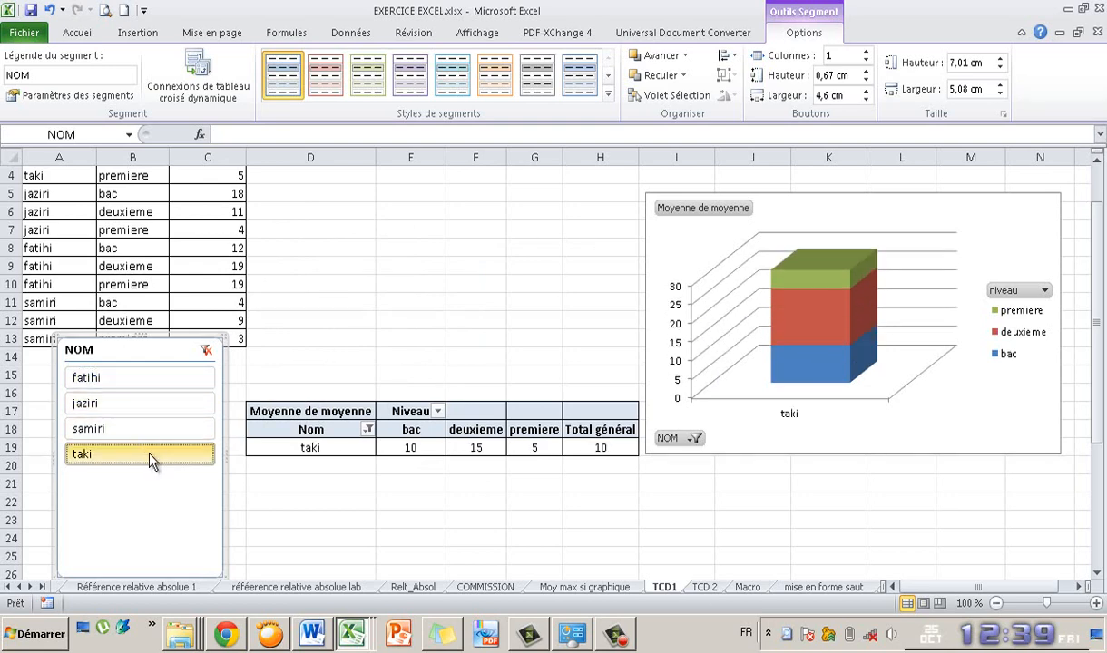
pyautogui.click(166, 403)
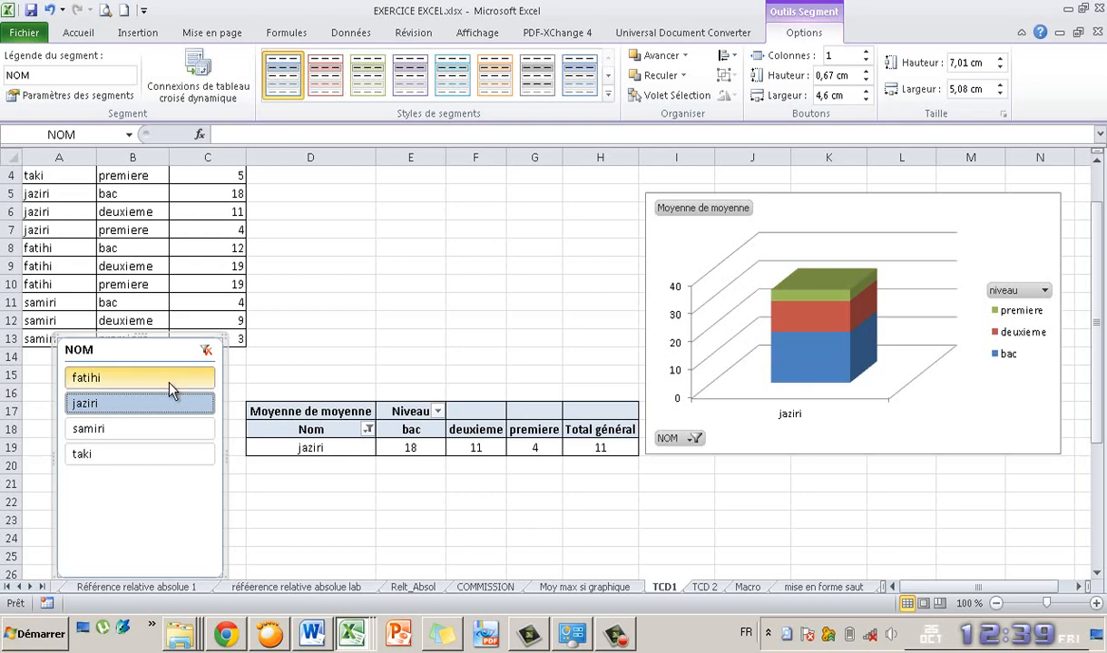
pyautogui.click(172, 376)
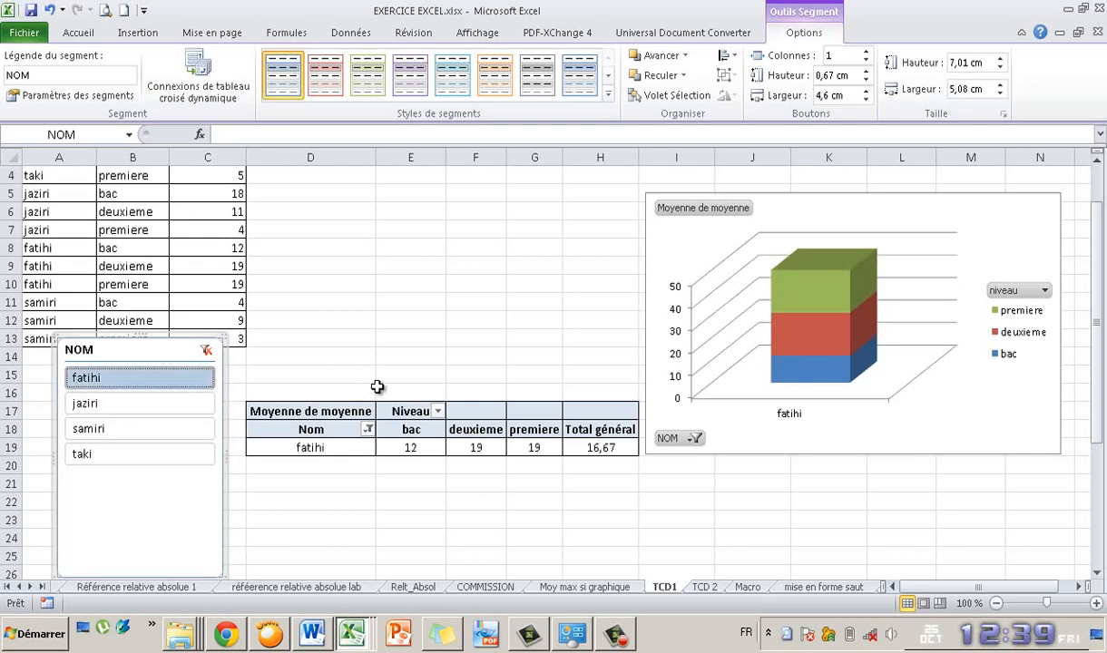
# Step: Add the second listed student to the pivot chart's NOM filter alongside the first one
pyautogui.click(1045, 291)
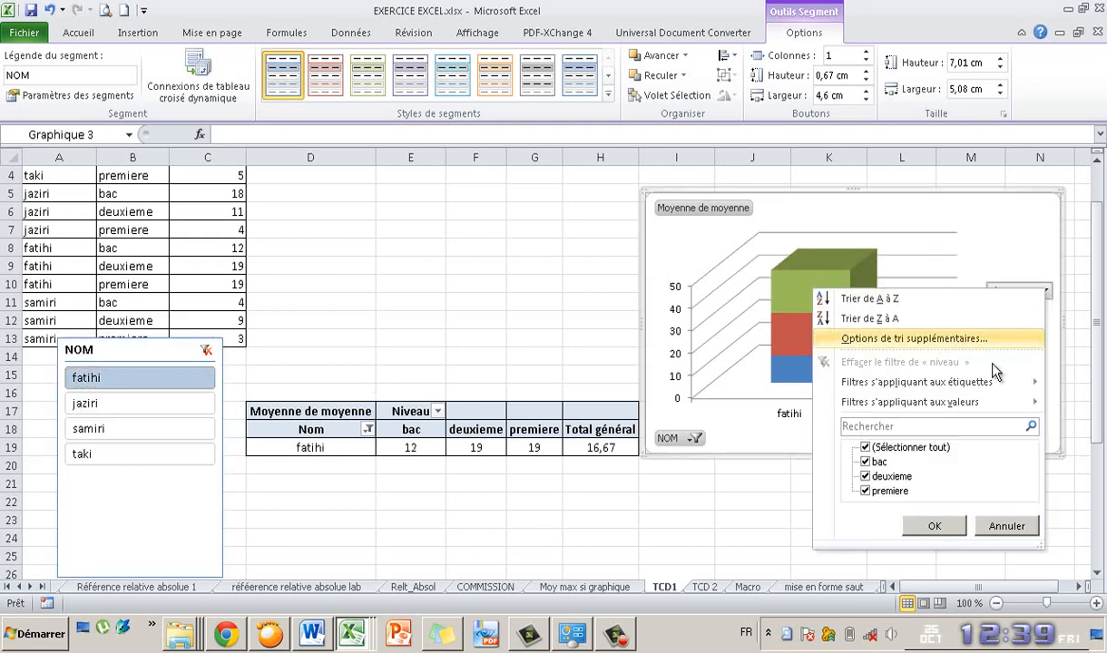
pyautogui.click(695, 438)
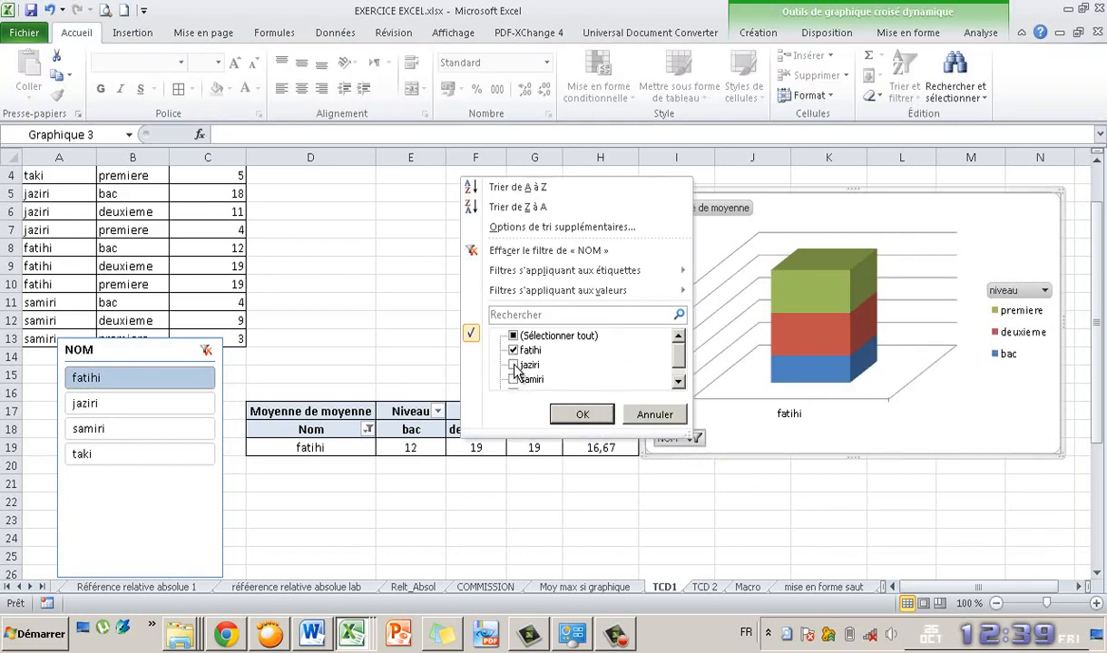
pyautogui.click(513, 365)
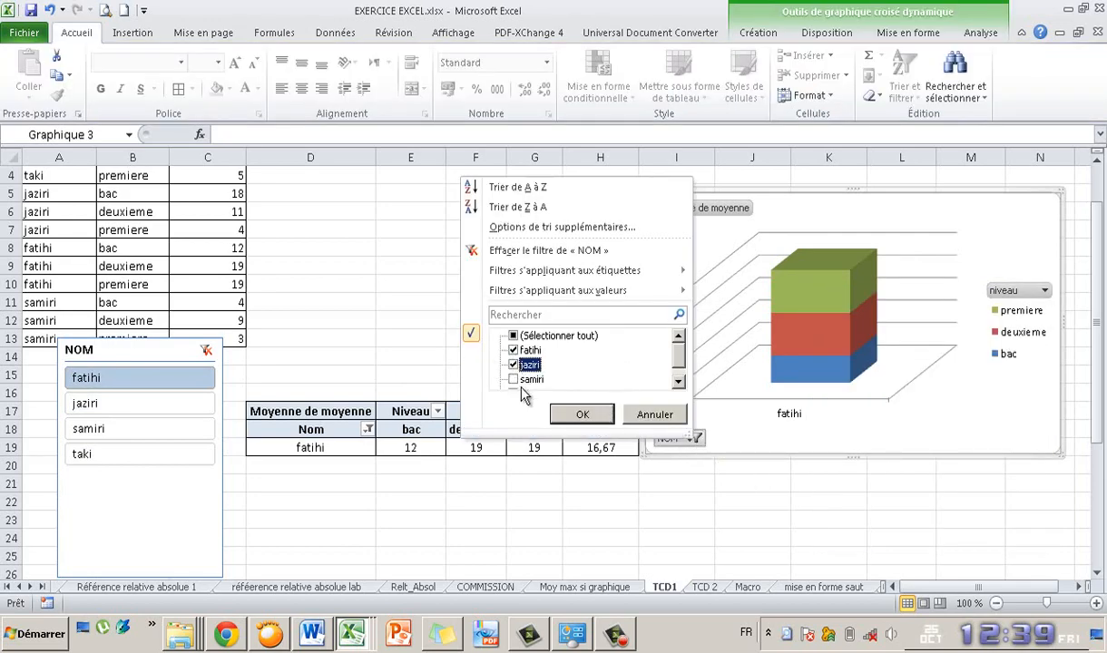
pyautogui.click(579, 417)
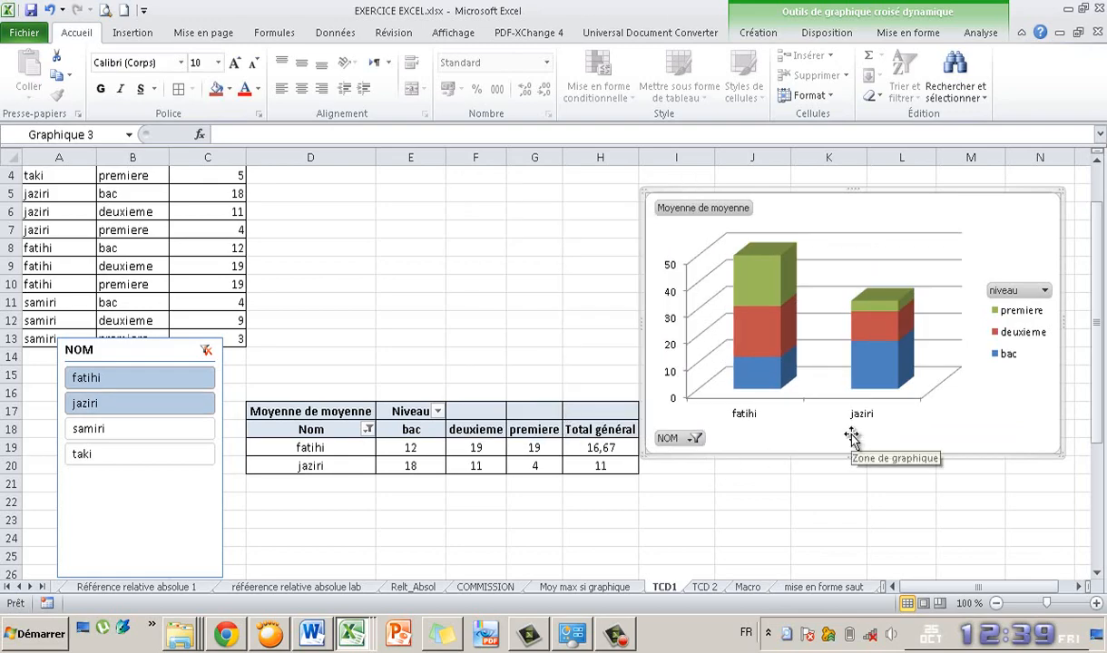